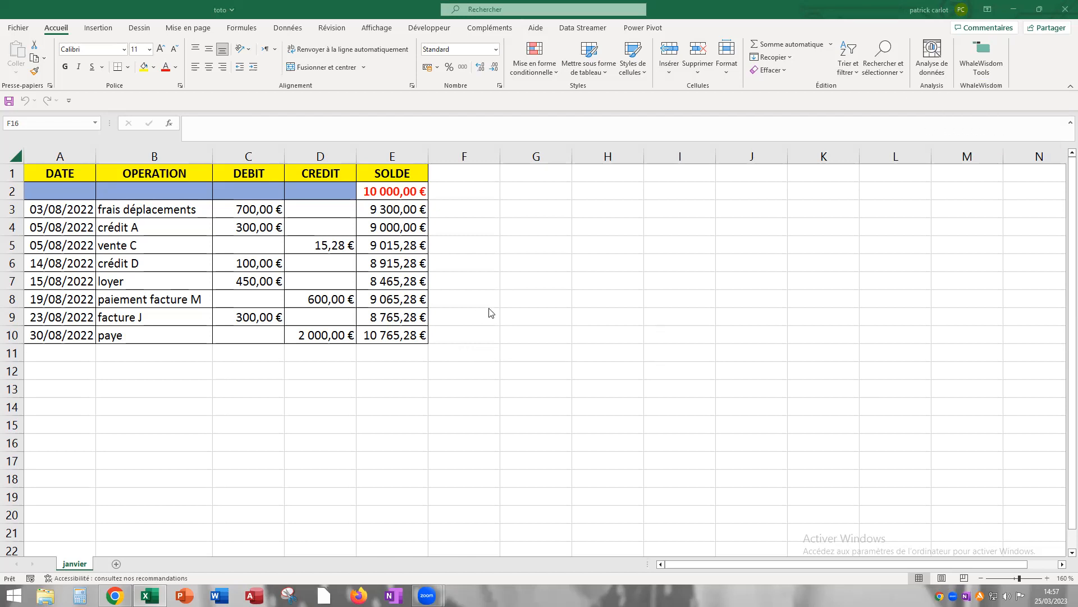
Open the crée12feuilles macro in step-by-step mode to examine its code, and close the code editor, stopping the debugger
{"action": "left_click", "coordinate": [422, 29]}
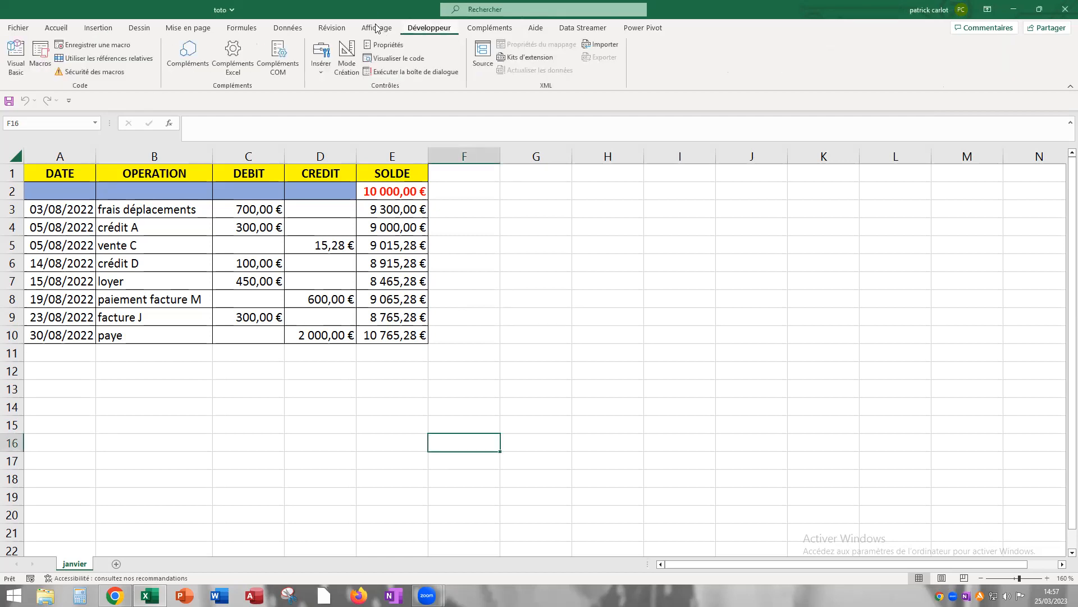
{"action": "left_click", "coordinate": [44, 63]}
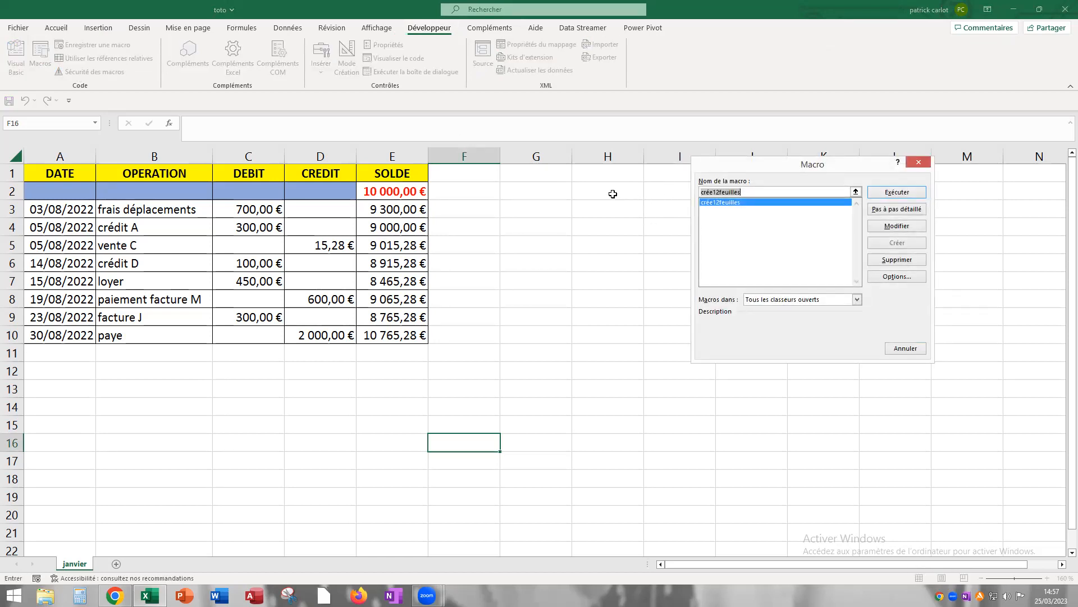
{"action": "left_click", "coordinate": [879, 212]}
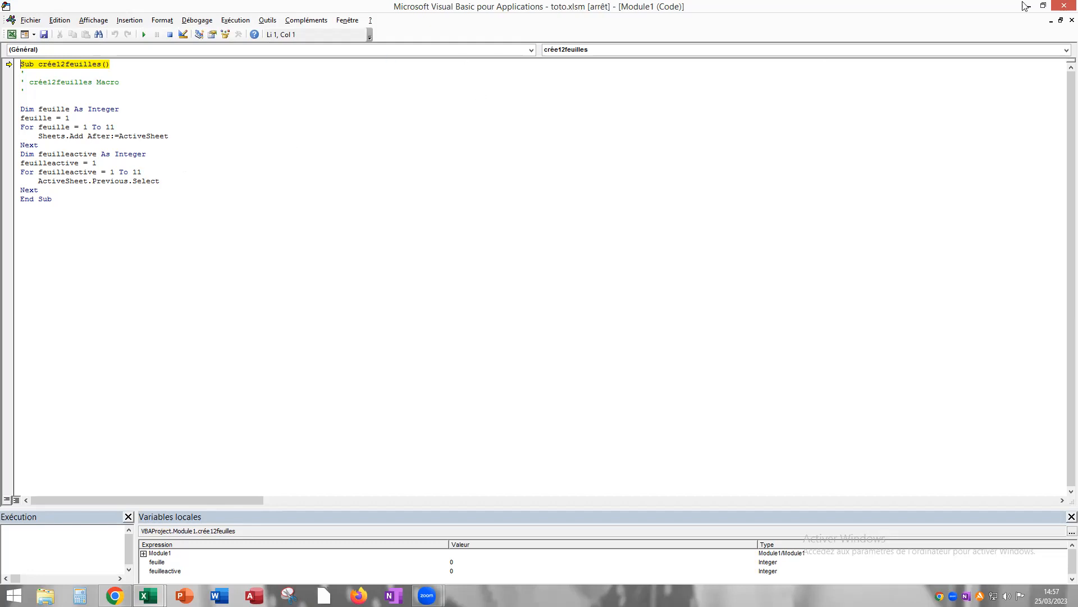
{"action": "left_click", "coordinate": [1063, 7]}
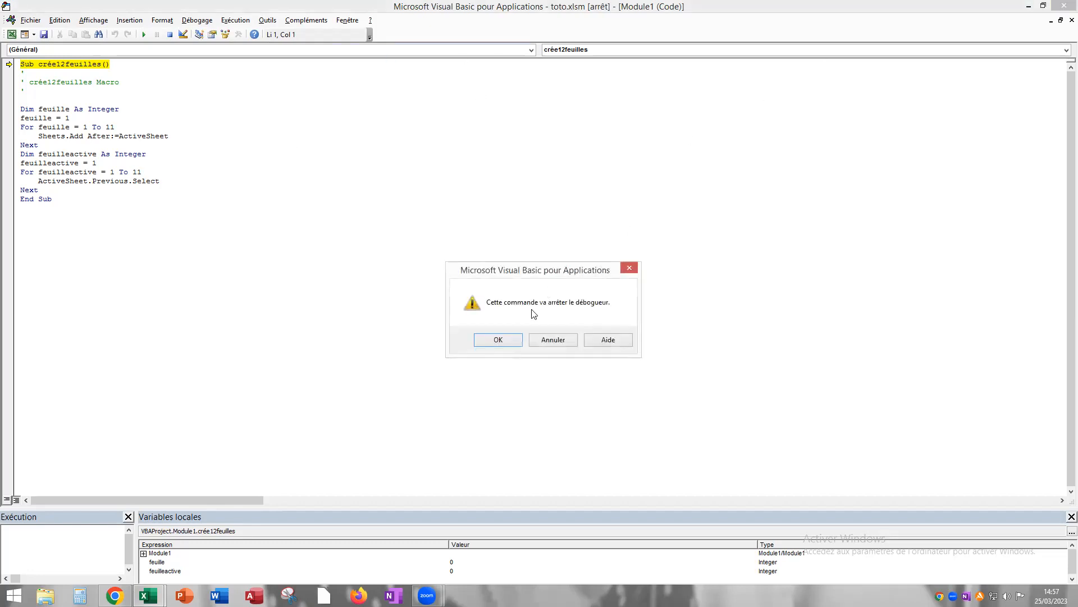
{"action": "left_click", "coordinate": [498, 340]}
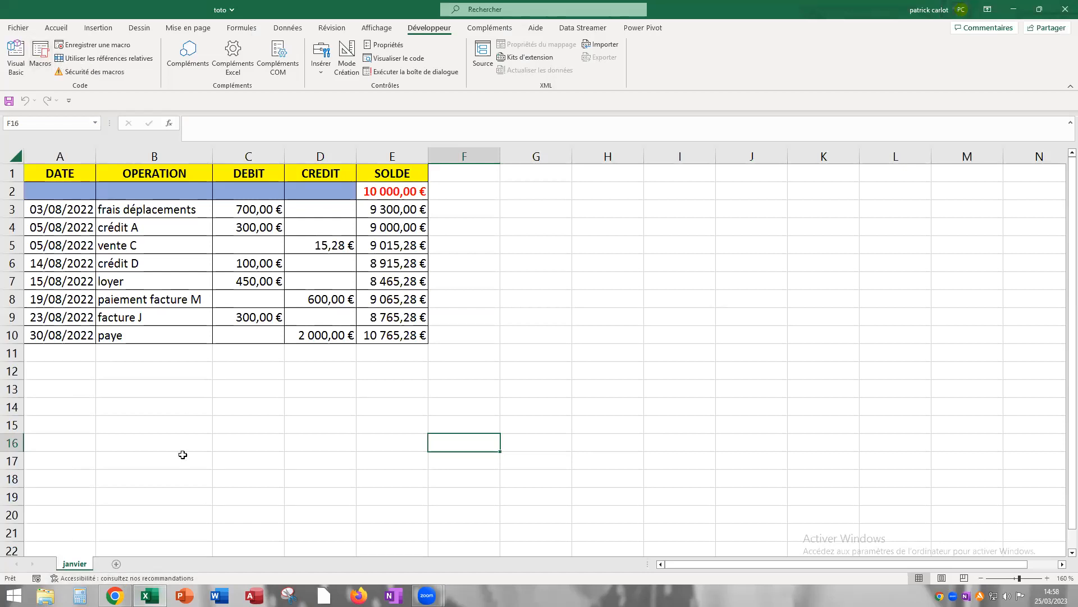
Run the crée12feuilles macro to add the new sheets after janvier
{"action": "left_click", "coordinate": [40, 62]}
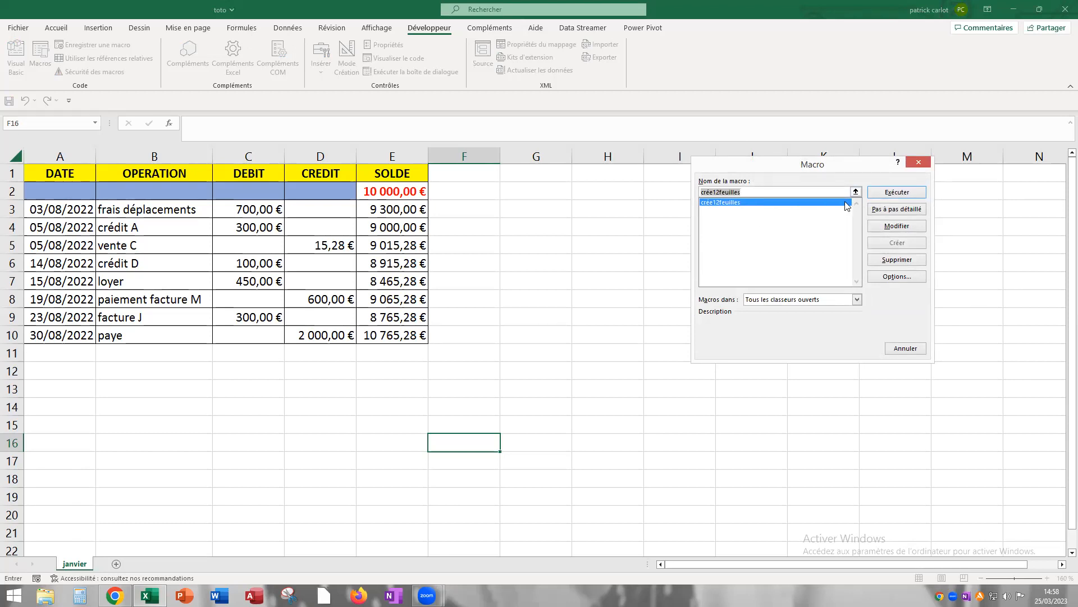
{"action": "left_click", "coordinate": [881, 195]}
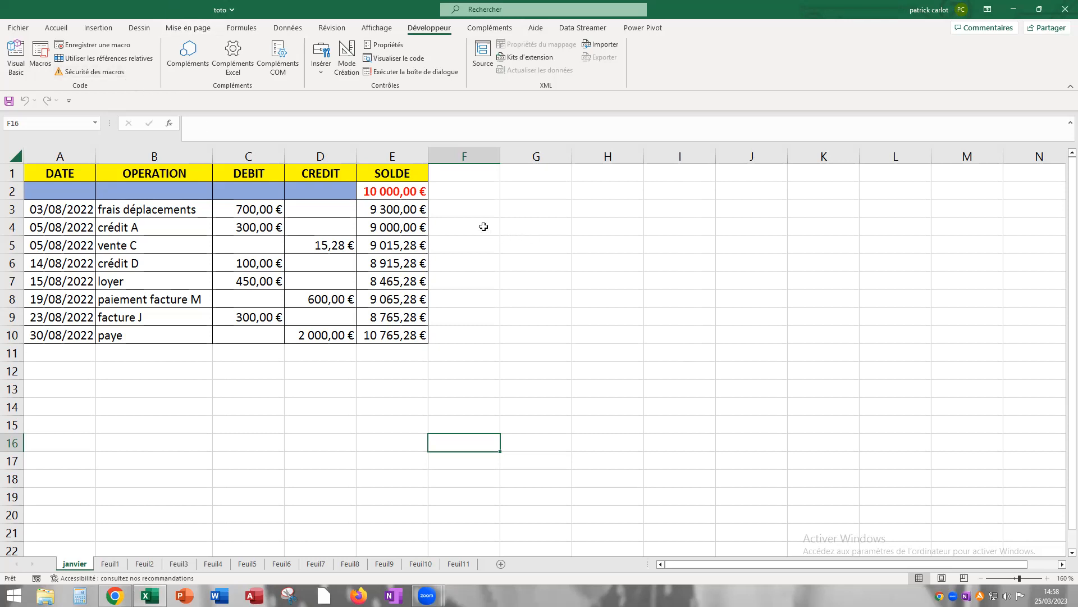
Start recording a macro named nommemois, stored in this workbook (Ce classeur)
{"action": "left_click", "coordinate": [84, 48]}
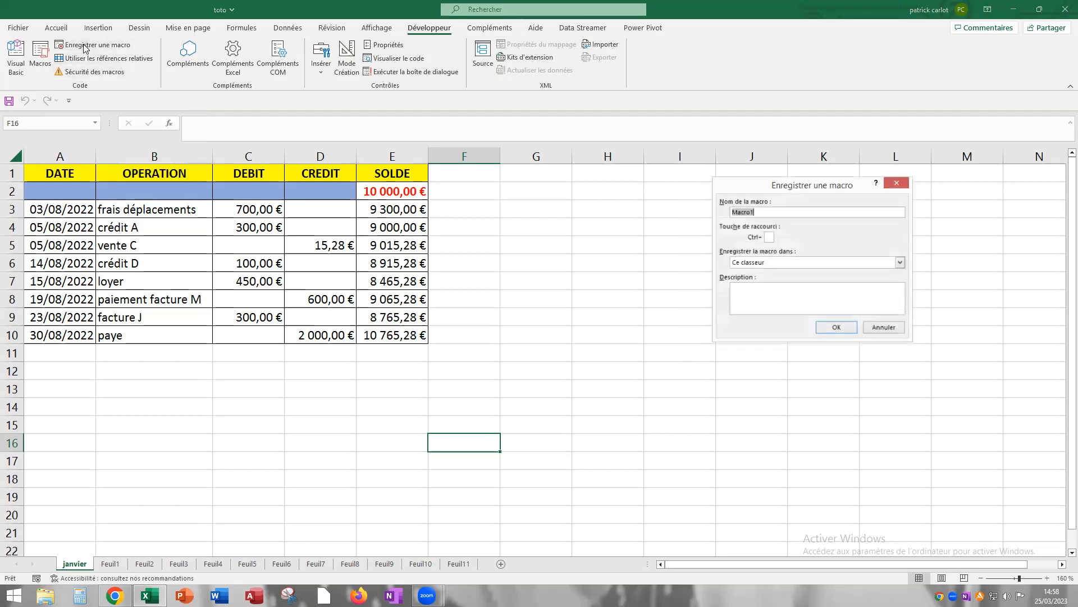
{"action": "left_click", "coordinate": [900, 263]}
{"action": "left_click", "coordinate": [773, 287]}
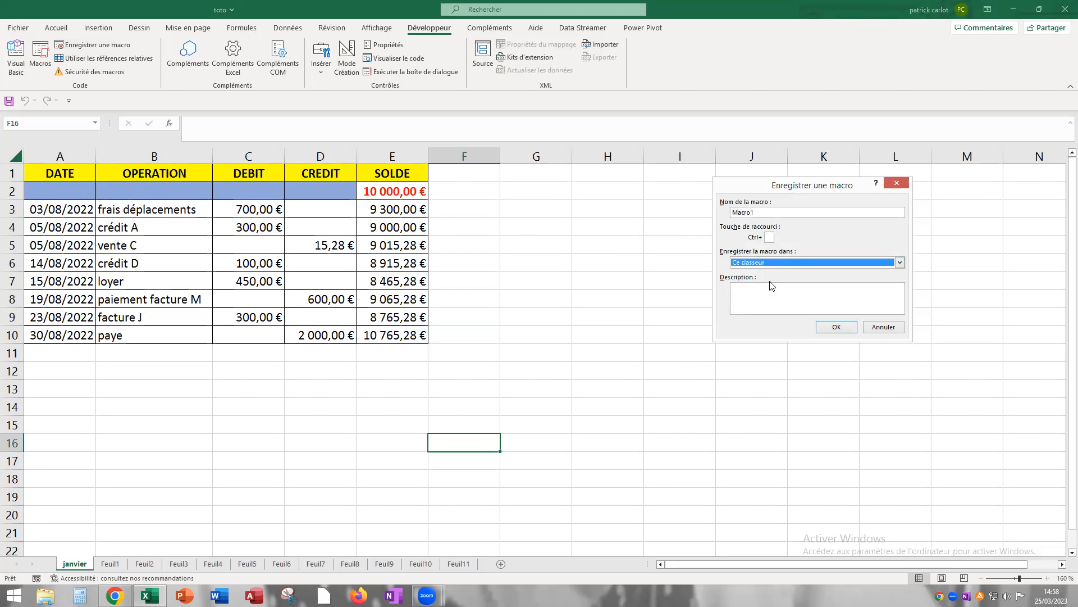
{"action": "left_click", "coordinate": [757, 213]}
{"action": "left_click_drag", "start_coordinate": [756, 212], "coordinate": [724, 211]}
{"action": "type", "text": "n"}
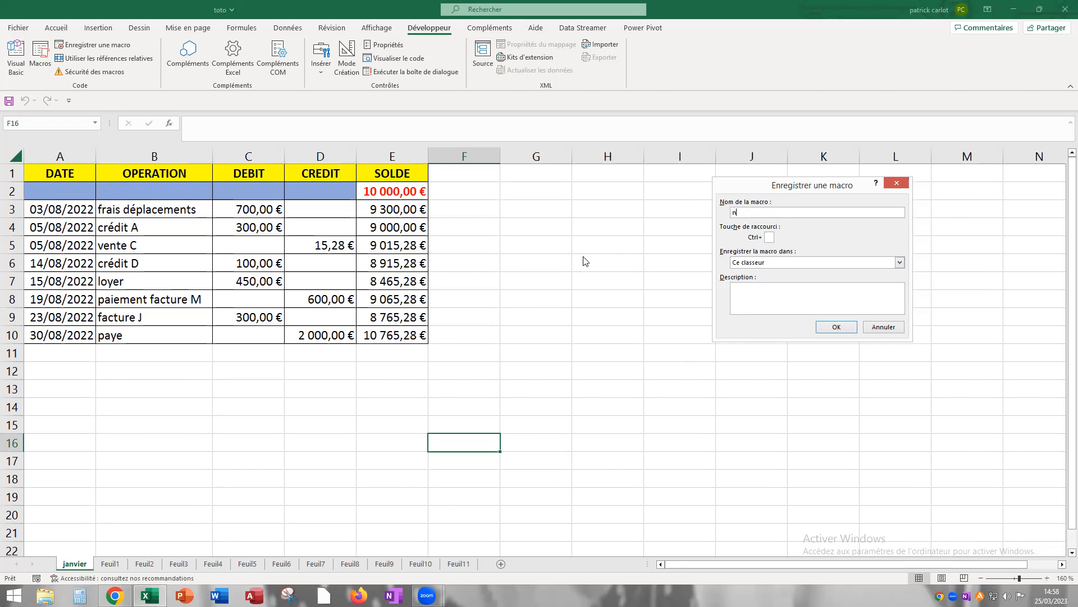
{"action": "type", "text": "omm"}
{"action": "left_click", "coordinate": [836, 327]}
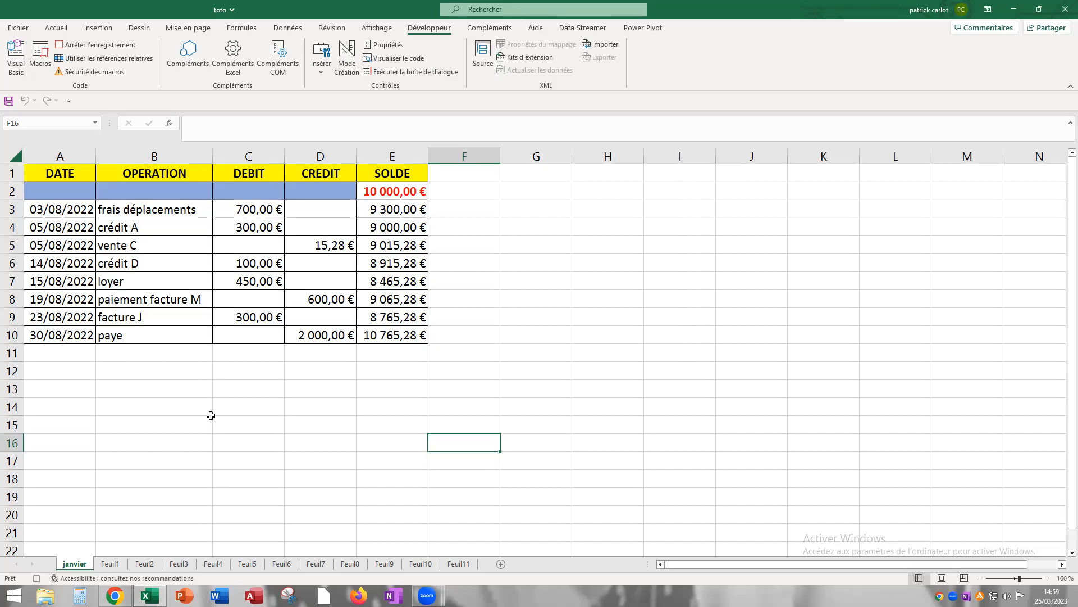
Move to the next sheet, Feuil1, and rename it février
{"action": "key", "text": "ctrl+Page_Down"}
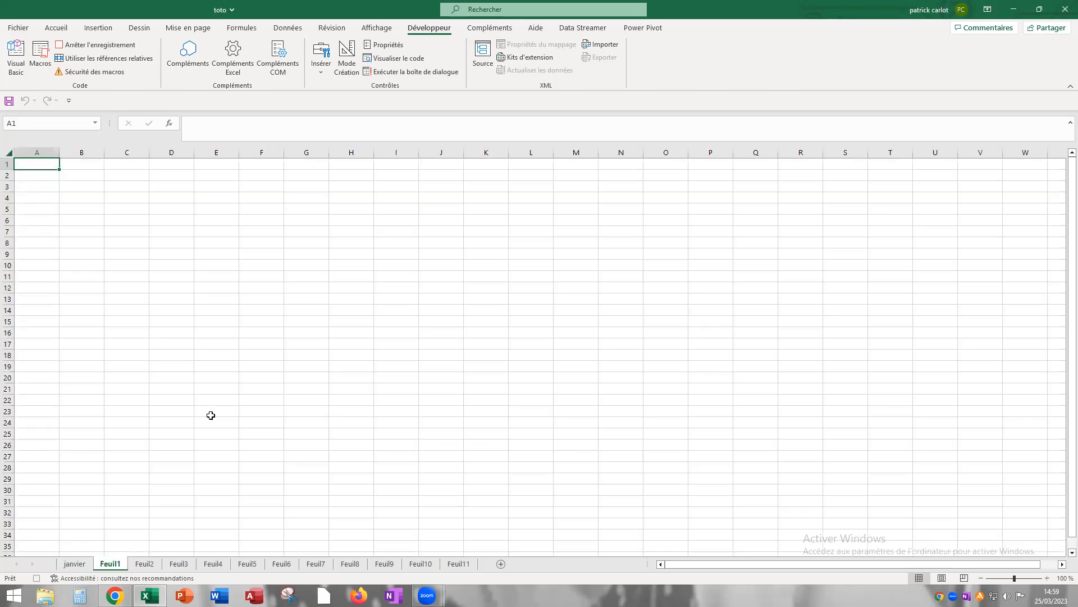
{"action": "double_click", "coordinate": [111, 564]}
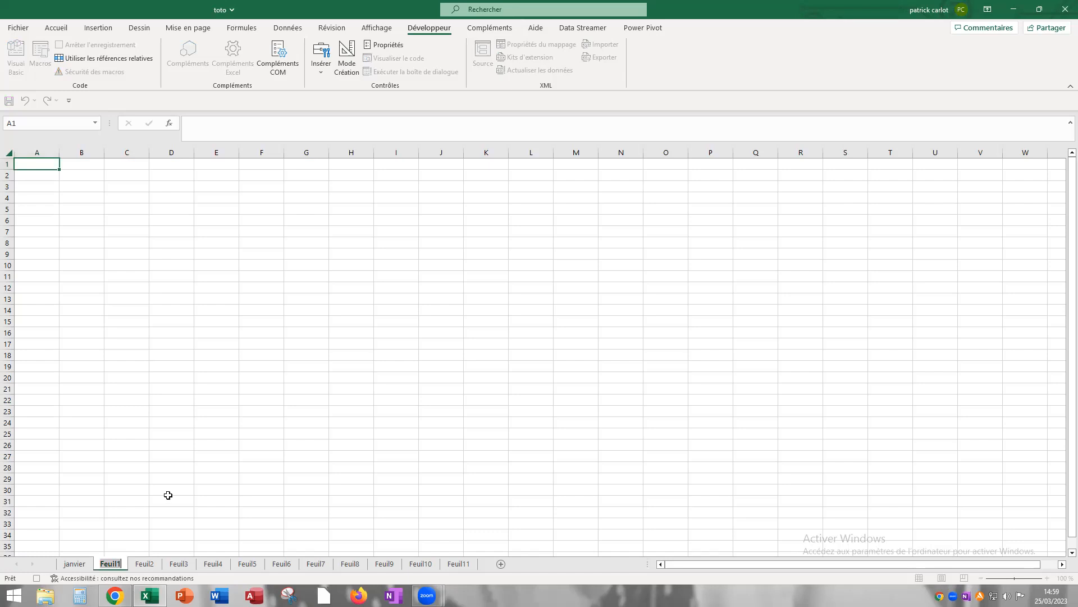
{"action": "type", "text": "février"}
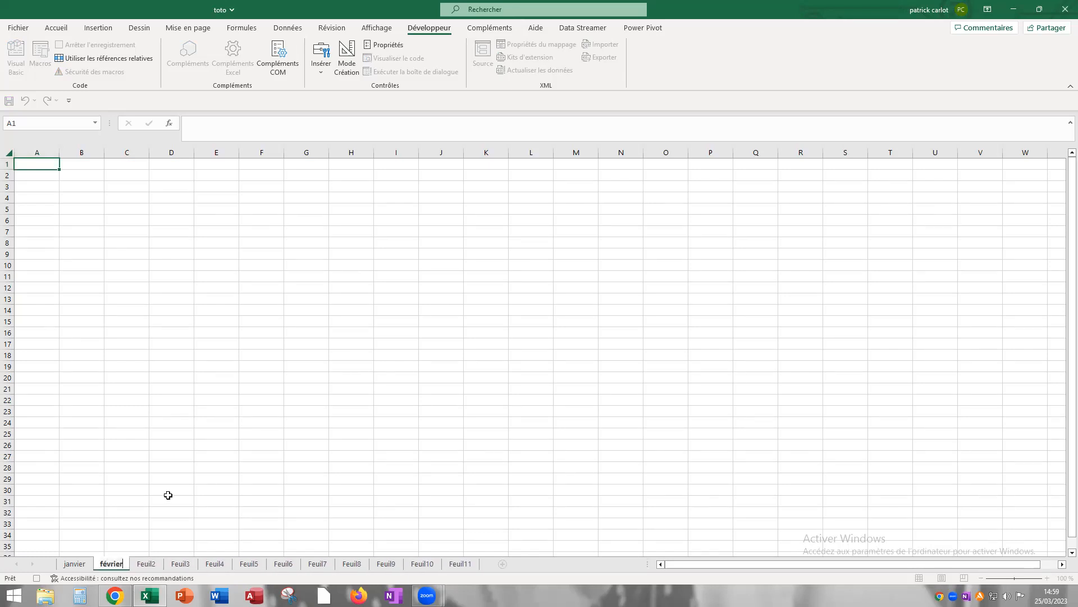
{"action": "key", "text": "Return"}
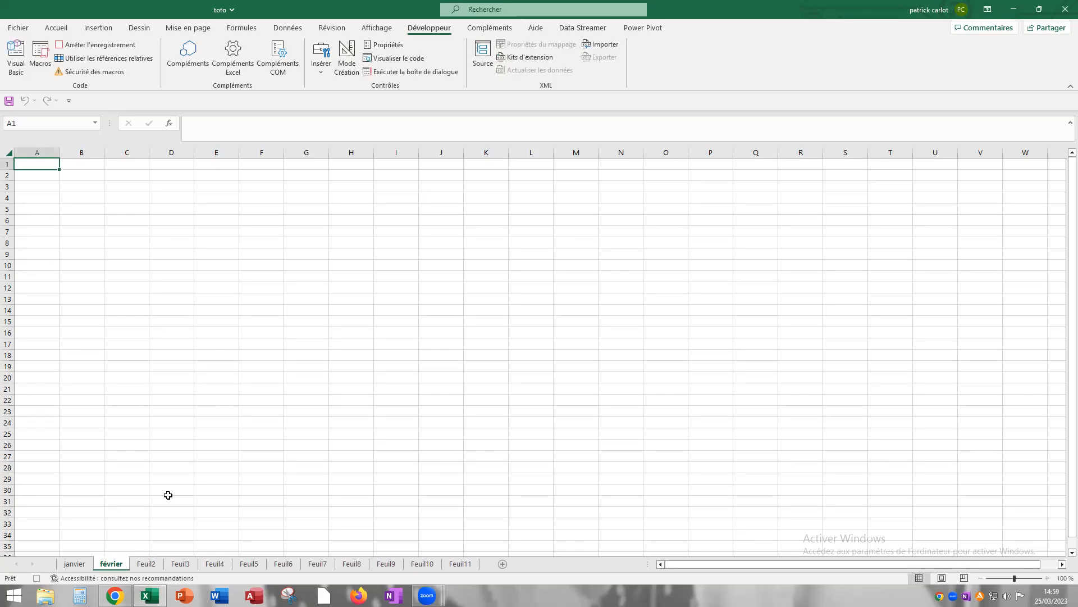
Move to the next sheet, Feuil2, rename it mars, and stop the macro recording
{"action": "key", "text": "ctrl+Page_Down"}
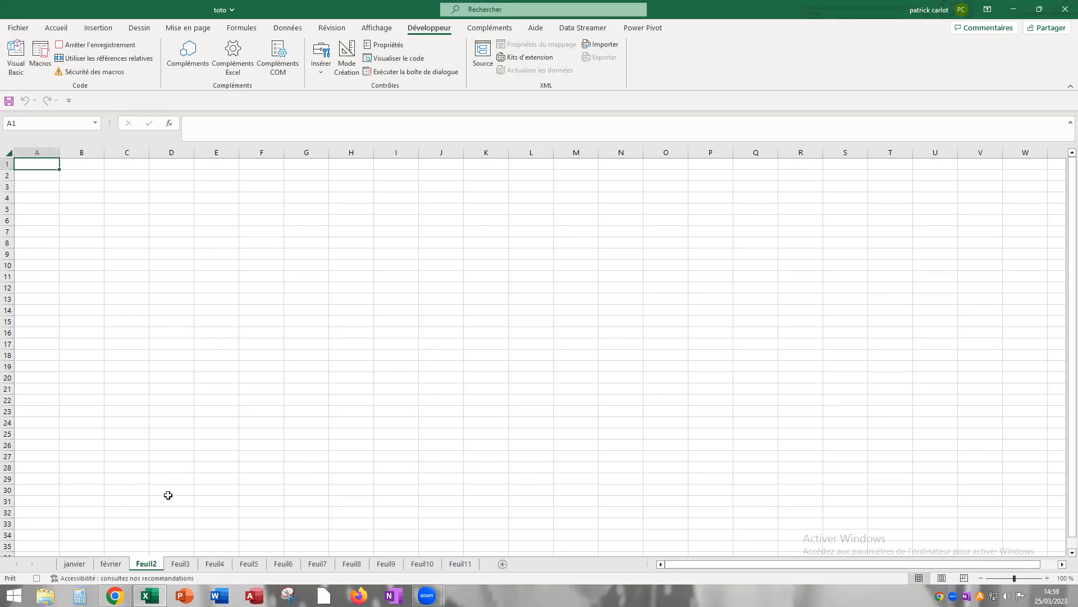
{"action": "double_click", "coordinate": [147, 563]}
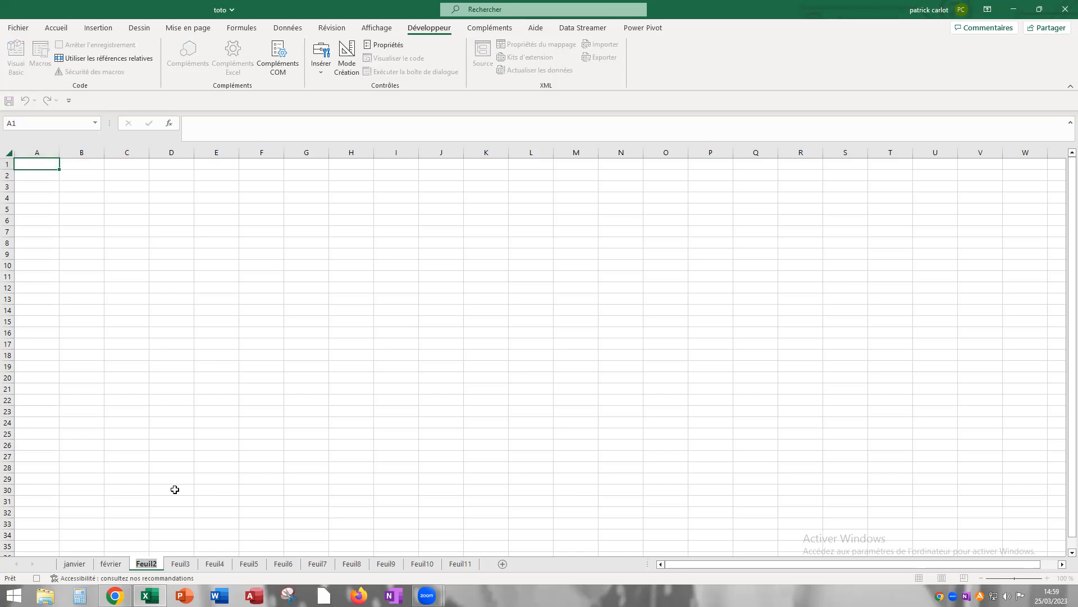
{"action": "type", "text": "mar"}
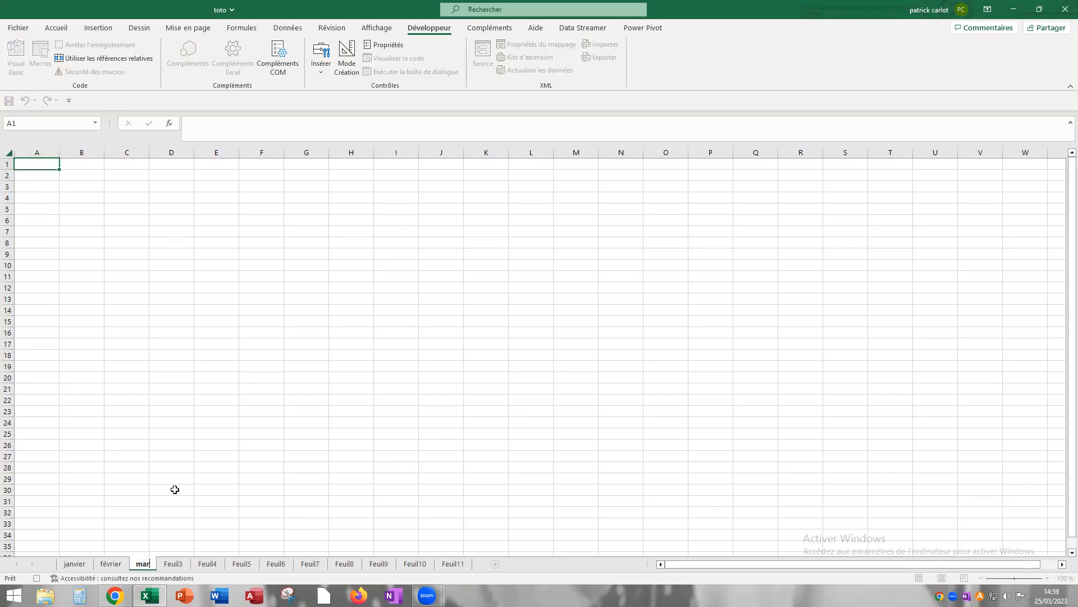
{"action": "type", "text": "s"}
{"action": "key", "text": "Return"}
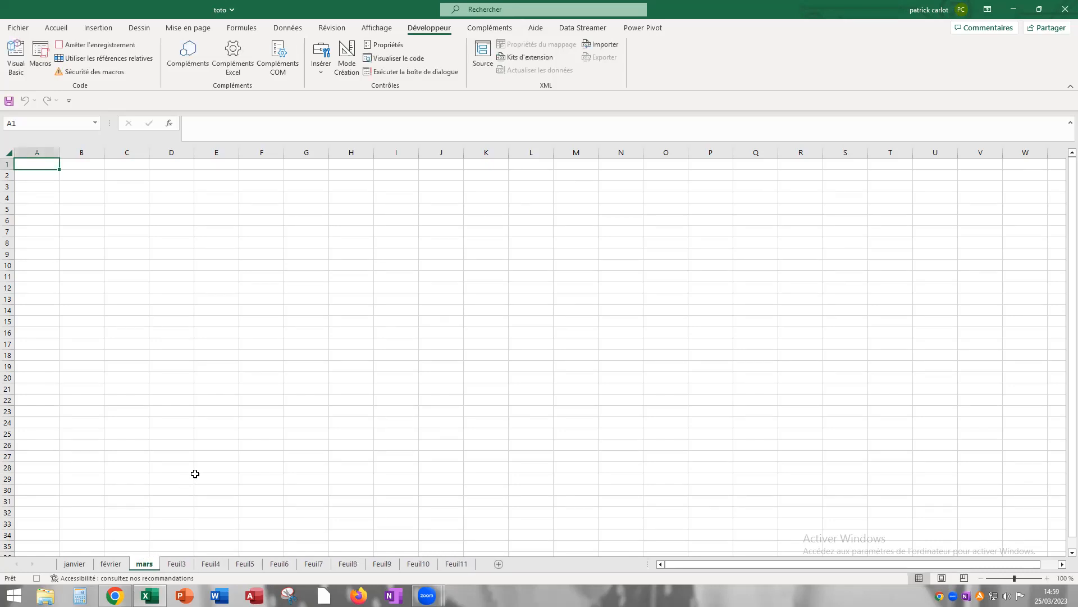
{"action": "left_click", "coordinate": [94, 45]}
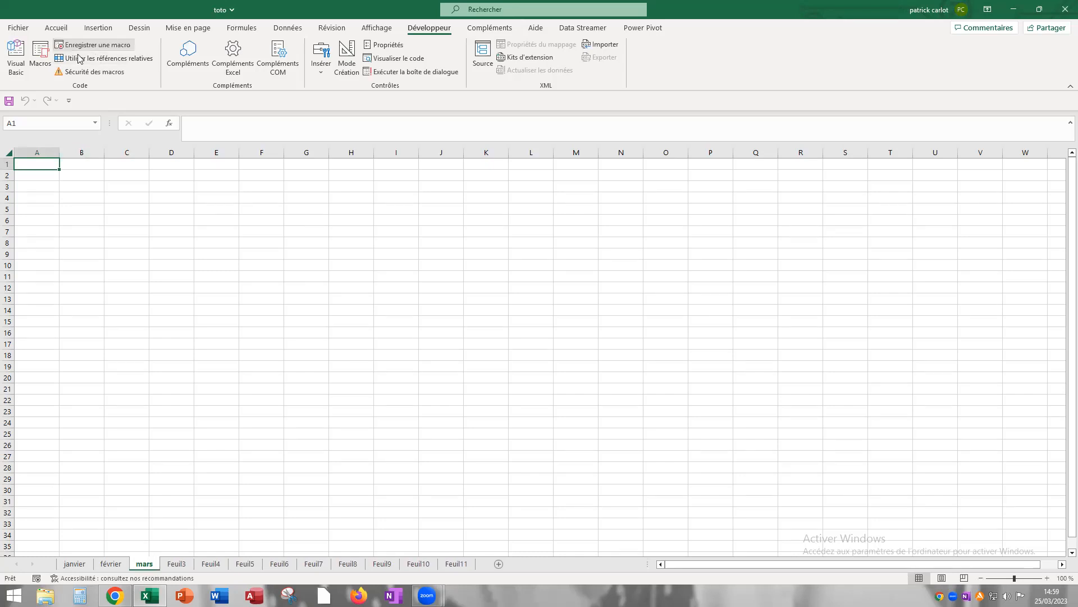
Open the nommemois macro's code in step-by-step mode
{"action": "left_click", "coordinate": [41, 59]}
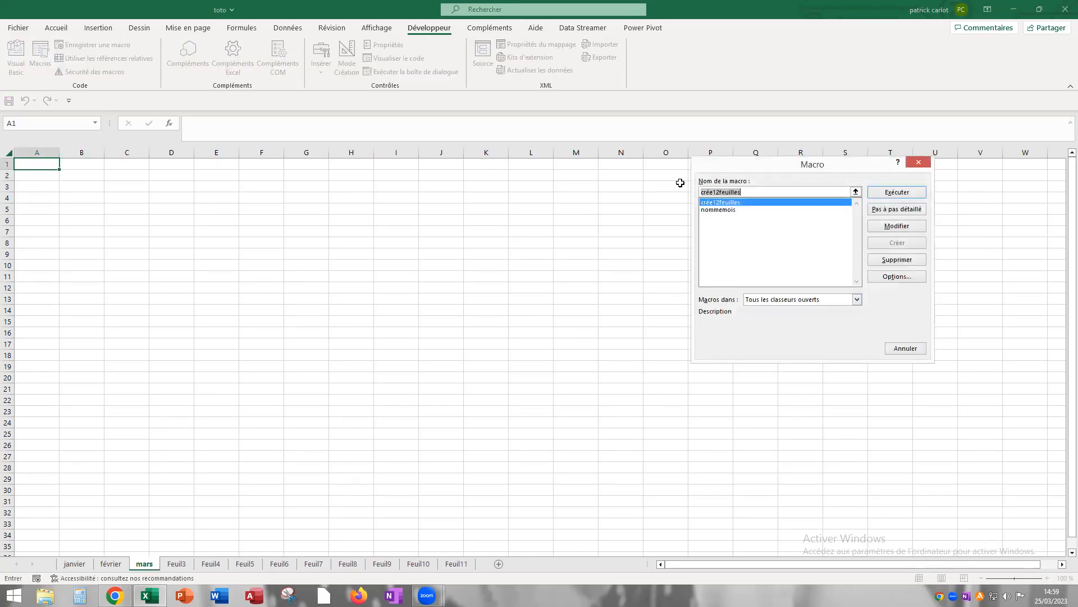
{"action": "left_click", "coordinate": [724, 213]}
{"action": "left_click", "coordinate": [899, 210]}
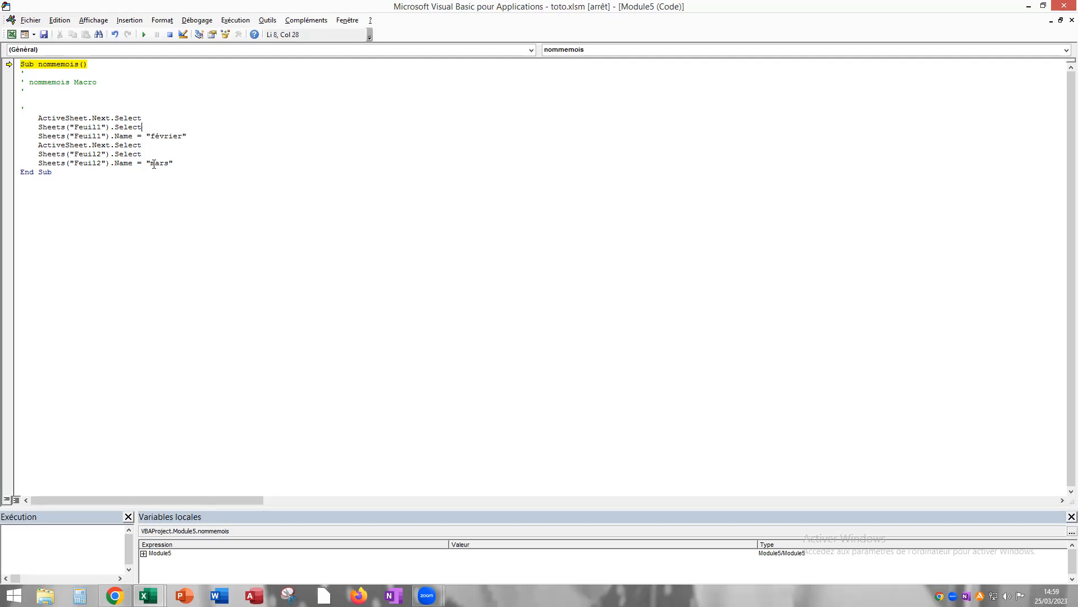
Delete the Sheets("Feuil1").Select instruction from the nommemois macro
{"action": "key", "text": "BackSpace"}
{"action": "key", "text": "BackSpace"}
{"action": "key", "text": "BackSpace"}
{"action": "key", "text": "BackSpace"}
{"action": "key", "text": "BackSpace"}
{"action": "key", "text": "BackSpace"}
{"action": "key", "text": "BackSpace"}
{"action": "key", "text": "BackSpace"}
{"action": "key", "text": "BackSpace"}
{"action": "key", "text": "BackSpace"}
{"action": "key", "text": "BackSpace"}
{"action": "key", "text": "BackSpace"}
{"action": "key", "text": "BackSpace"}
{"action": "key", "text": "BackSpace"}
{"action": "key", "text": "BackSpace"}
{"action": "key", "text": "BackSpace"}
{"action": "key", "text": "BackSpace"}
{"action": "key", "text": "BackSpace"}
{"action": "key", "text": "BackSpace"}
{"action": "key", "text": "BackSpace"}
{"action": "key", "text": "Delete"}
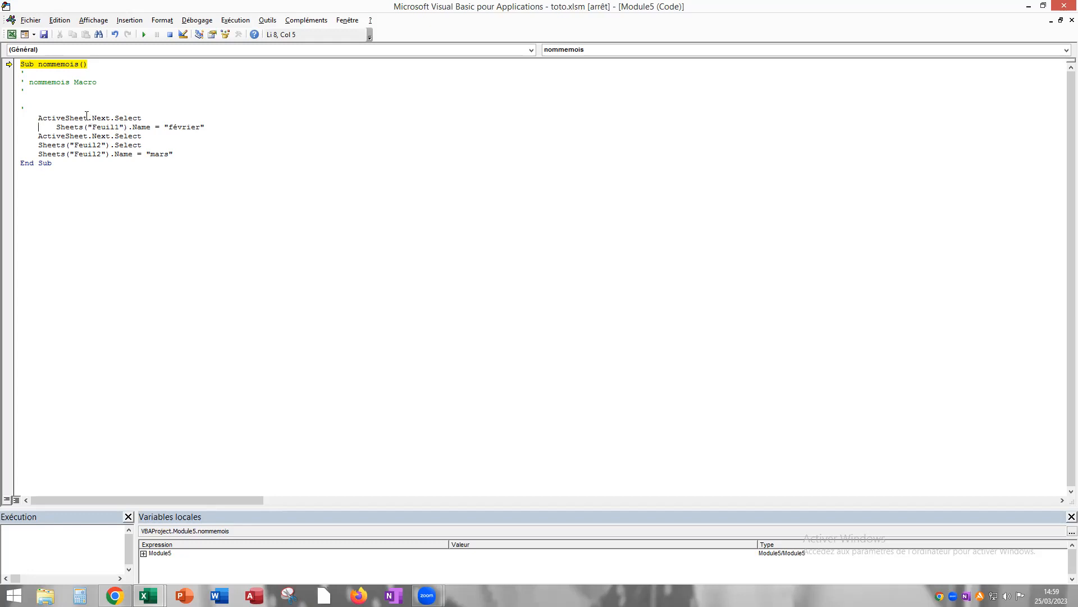
Replace Sheets("Feuil1") with a copy of ActiveSheet in the line naming février, and align the line's indentation with the others
{"action": "left_click_drag", "start_coordinate": [87, 116], "coordinate": [37, 118]}
{"action": "right_click", "coordinate": [46, 117]}
{"action": "left_click", "coordinate": [76, 136]}
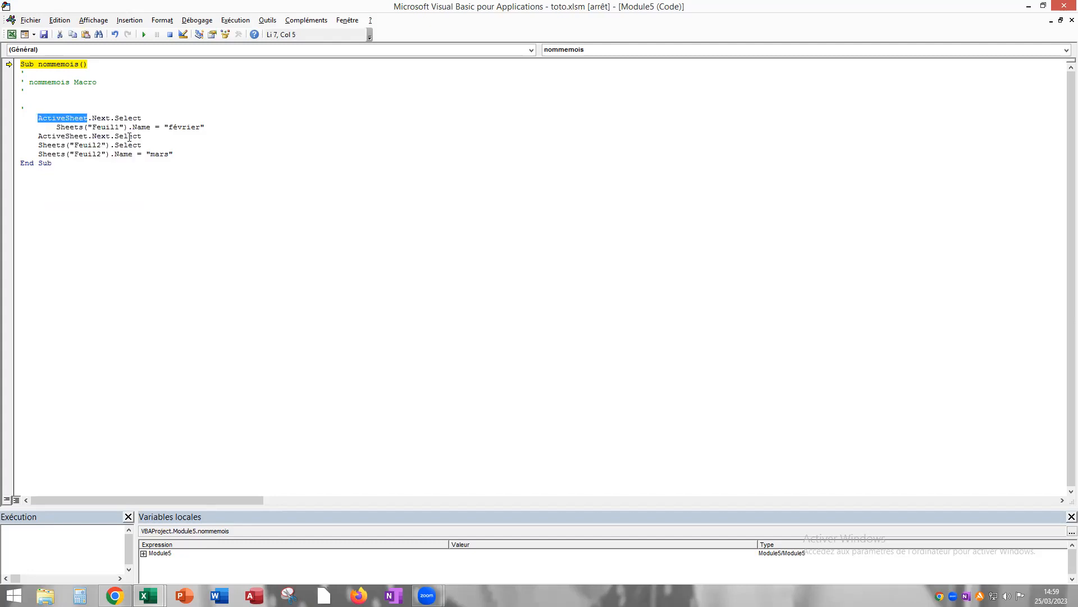
{"action": "left_click_drag", "start_coordinate": [128, 124], "coordinate": [56, 127]}
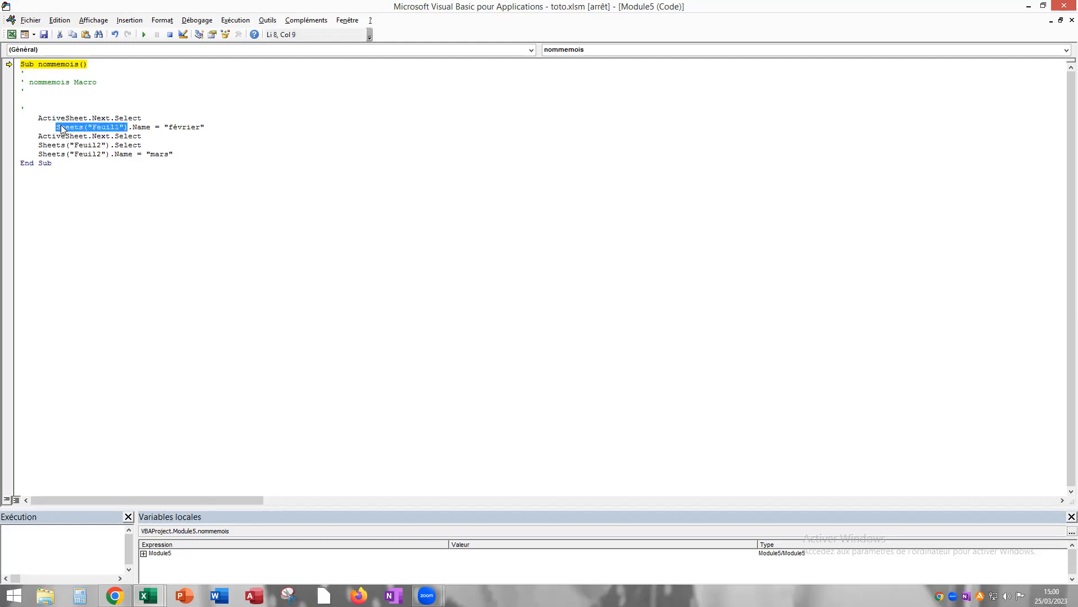
{"action": "right_click", "coordinate": [61, 125]}
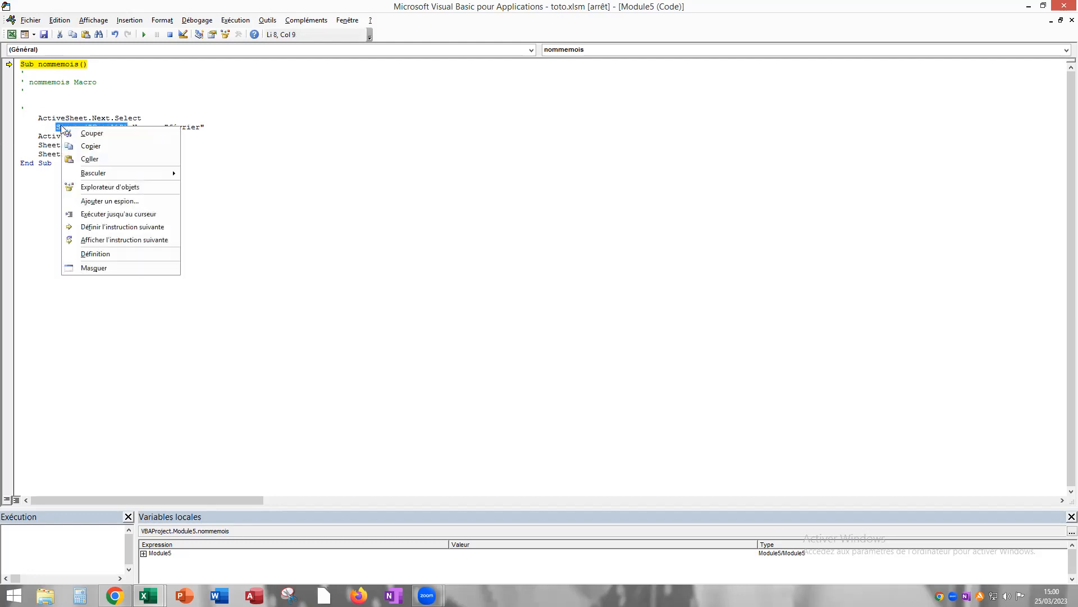
{"action": "left_click", "coordinate": [87, 159]}
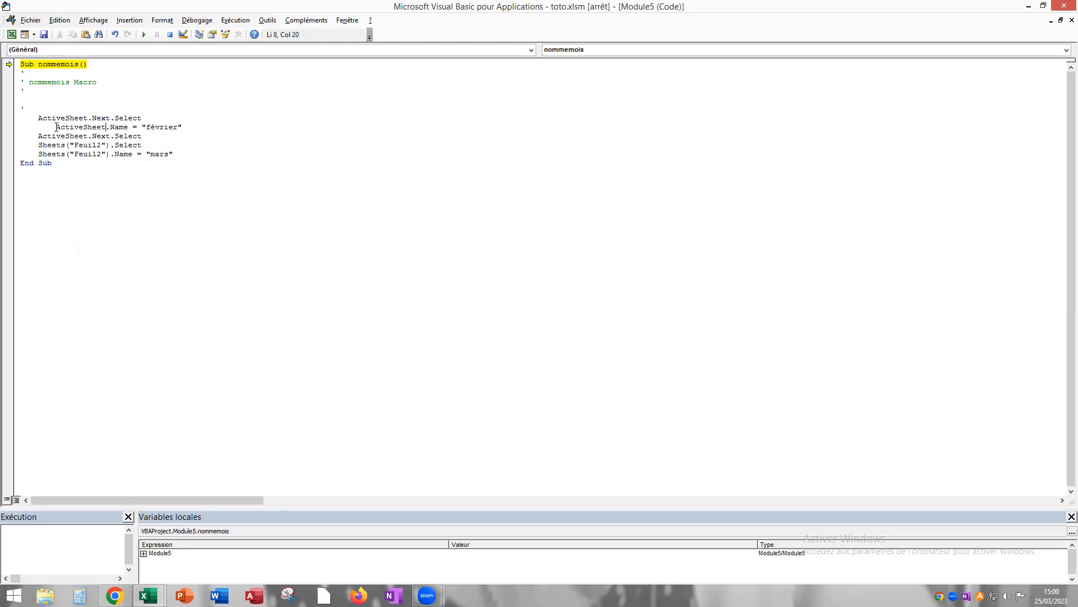
{"action": "key", "text": "BackSpace"}
{"action": "key", "text": "BackSpace"}
{"action": "key", "text": "BackSpace"}
{"action": "key", "text": "BackSpace"}
Delete the Sheets("Feuil2").Select instruction from the nommemois macro
{"action": "left_click", "coordinate": [143, 144]}
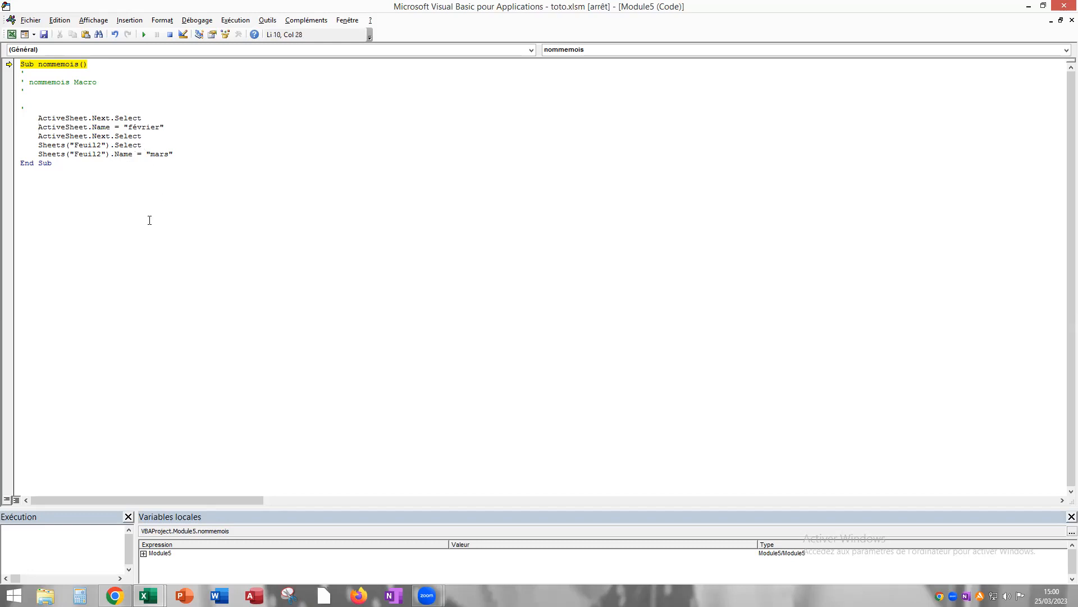
{"action": "key", "text": "BackSpace"}
{"action": "key", "text": "BackSpace"}
{"action": "key", "text": "BackSpace"}
{"action": "key", "text": "BackSpace"}
{"action": "key", "text": "BackSpace"}
{"action": "key", "text": "BackSpace"}
{"action": "key", "text": "BackSpace"}
{"action": "key", "text": "BackSpace"}
{"action": "key", "text": "BackSpace"}
{"action": "key", "text": "BackSpace"}
{"action": "key", "text": "BackSpace"}
{"action": "key", "text": "BackSpace"}
{"action": "key", "text": "BackSpace"}
{"action": "key", "text": "BackSpace"}
{"action": "key", "text": "BackSpace"}
{"action": "key", "text": "BackSpace"}
{"action": "key", "text": "BackSpace"}
{"action": "key", "text": "BackSpace"}
{"action": "key", "text": "BackSpace"}
{"action": "key", "text": "BackSpace"}
{"action": "key", "text": "Delete"}
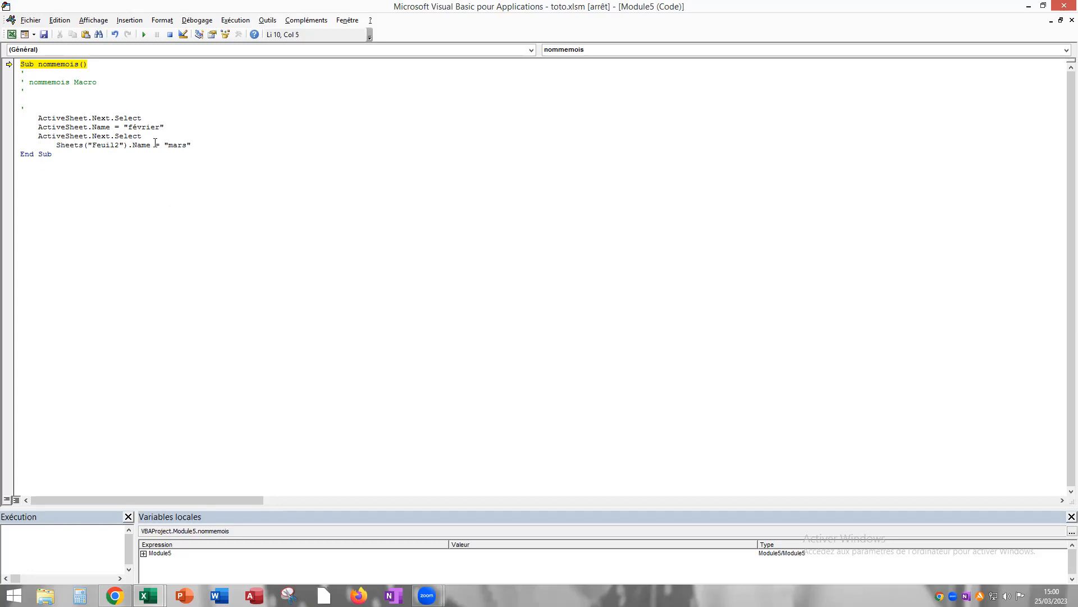
Replace Sheets("Feuil2") with ActiveSheet in the line naming mars, and align the line's indentation with the others
{"action": "left_click_drag", "start_coordinate": [129, 143], "coordinate": [57, 145]}
{"action": "right_click", "coordinate": [65, 146]}
{"action": "left_click", "coordinate": [93, 178]}
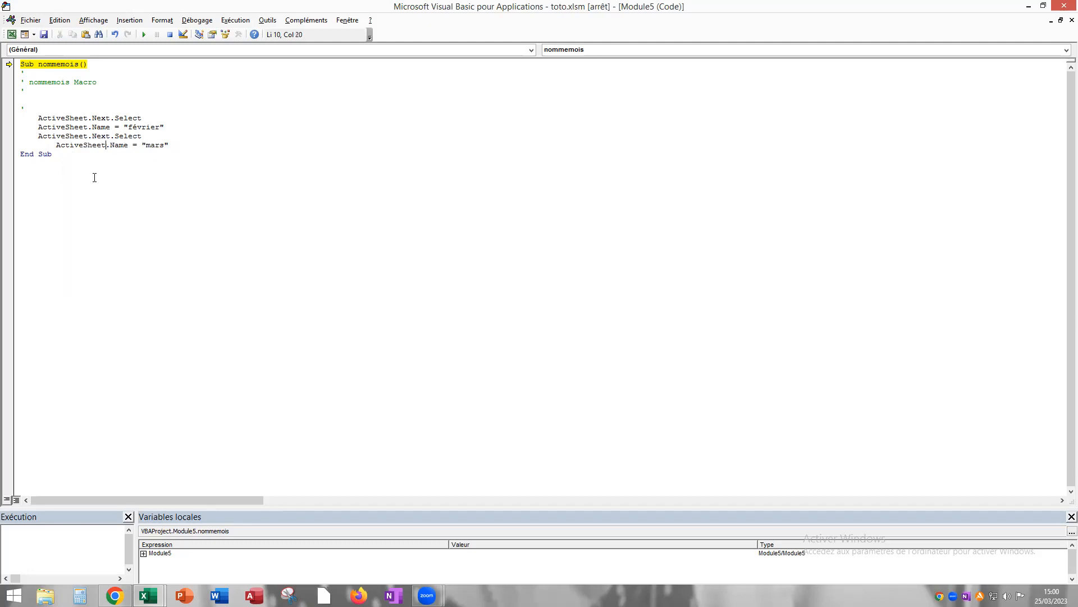
{"action": "left_click", "coordinate": [57, 144]}
{"action": "key", "text": "BackSpace"}
{"action": "key", "text": "BackSpace"}
{"action": "key", "text": "BackSpace"}
{"action": "key", "text": "BackSpace"}
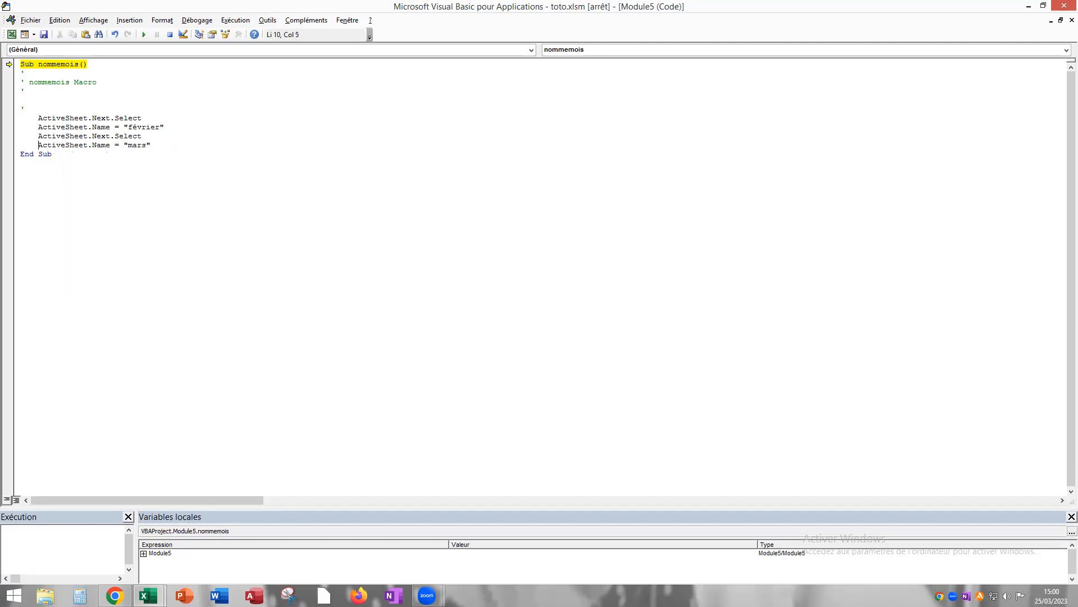
Save the edited macro and close the code editor, stopping the debugger
{"action": "left_click", "coordinate": [44, 35]}
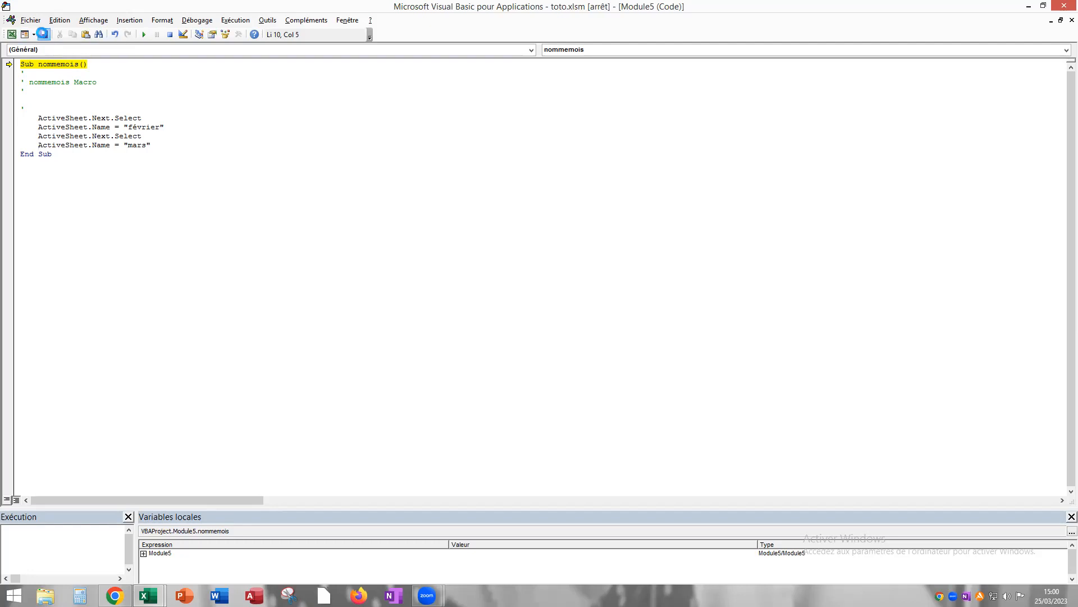
{"action": "left_click", "coordinate": [1063, 7]}
{"action": "left_click", "coordinate": [490, 342]}
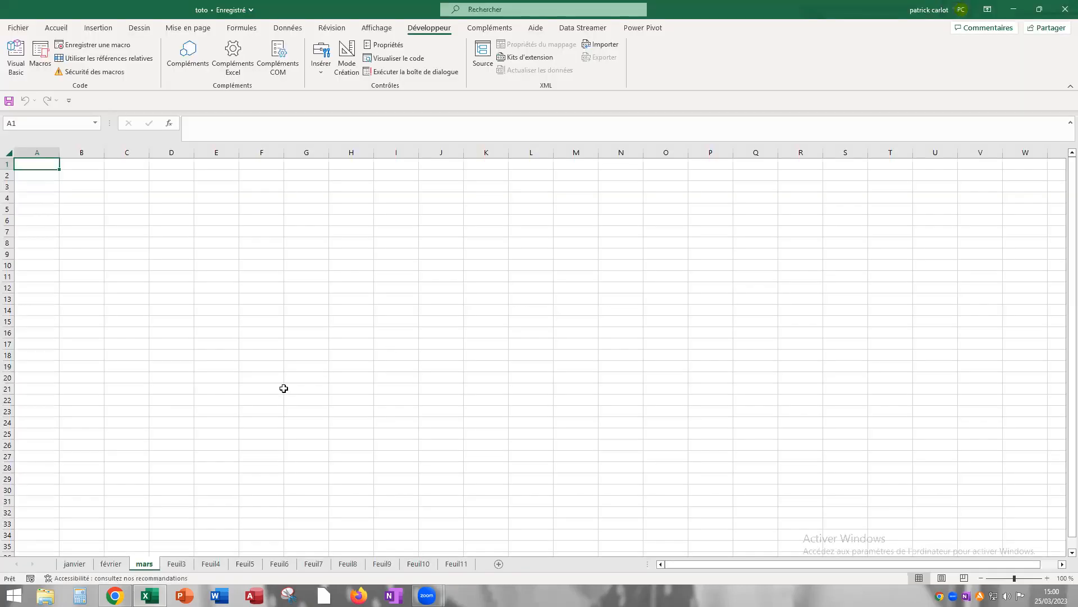
Rename the février sheet as toto and the mars sheet as tata
{"action": "left_click", "coordinate": [71, 566]}
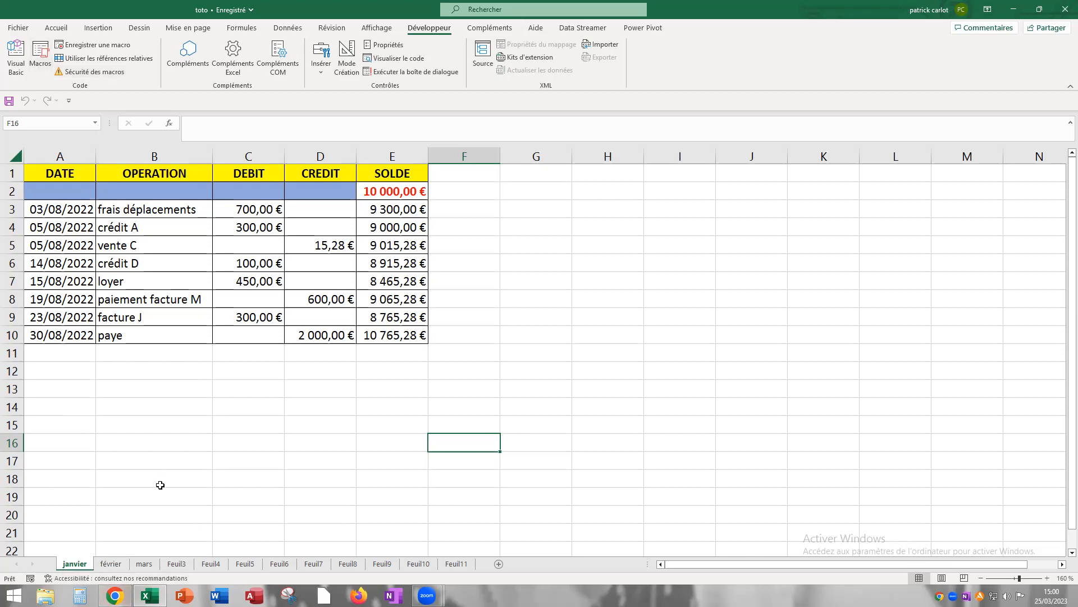
{"action": "double_click", "coordinate": [111, 563]}
{"action": "type", "text": "toto"}
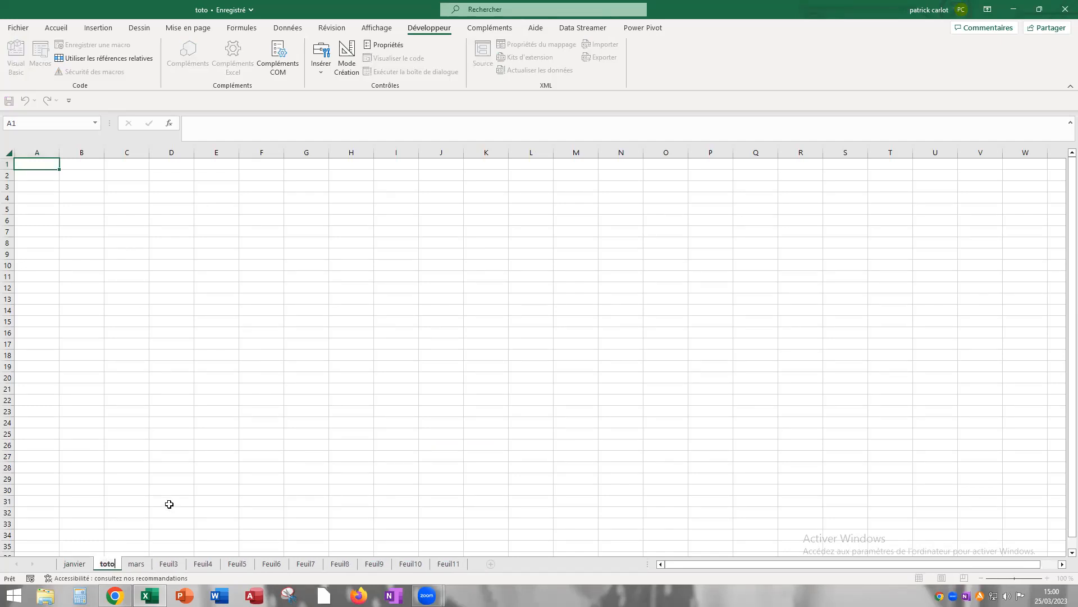
{"action": "key", "text": "Return"}
{"action": "double_click", "coordinate": [138, 563]}
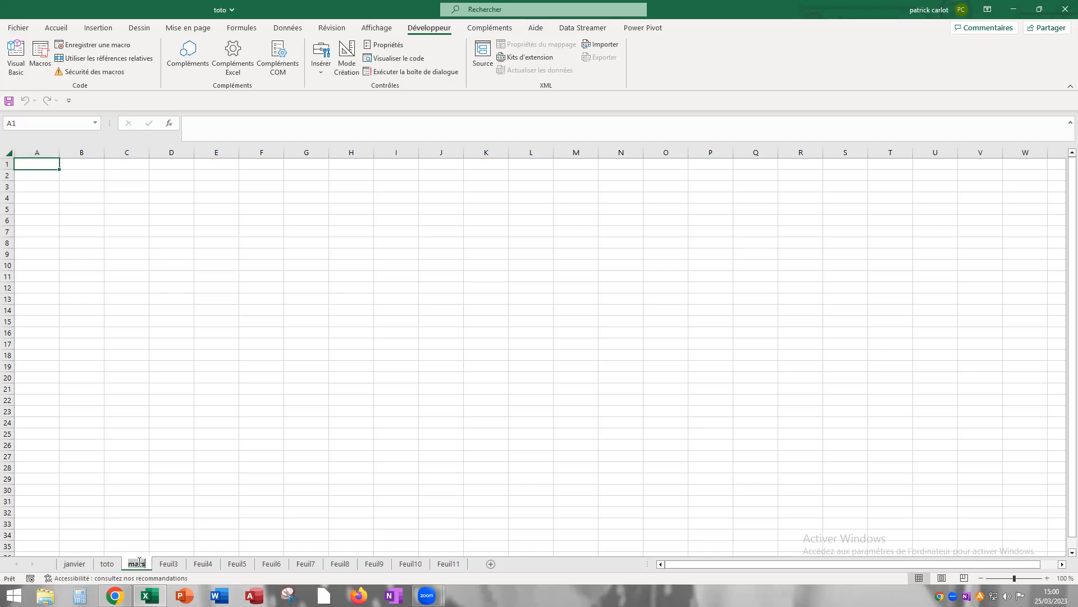
{"action": "type", "text": "tata"}
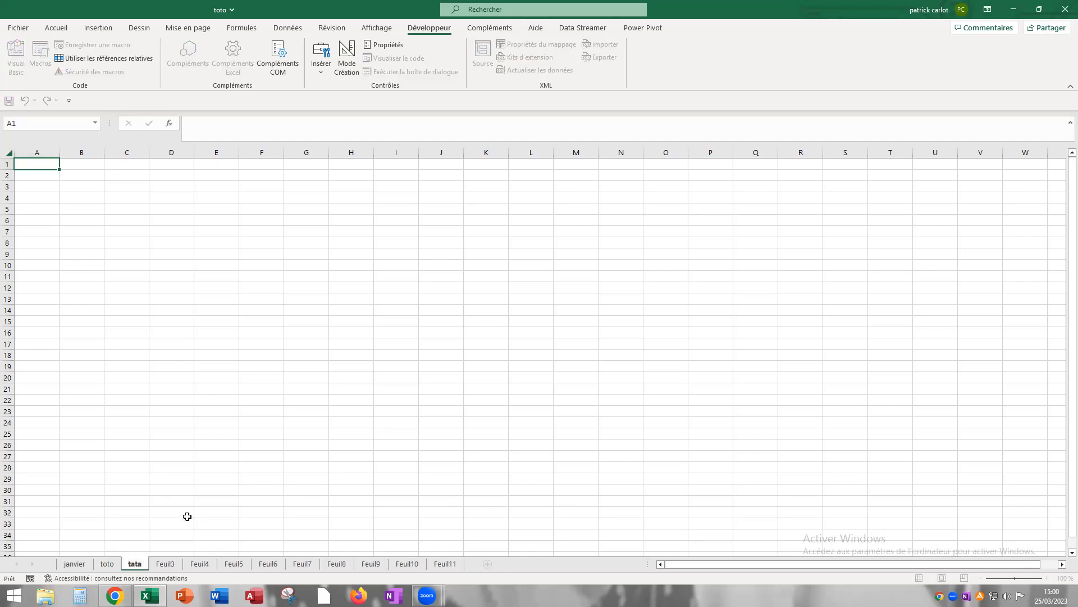
{"action": "key", "text": "Return"}
Run the nommemois macro starting from the janvier sheet
{"action": "left_click", "coordinate": [75, 564]}
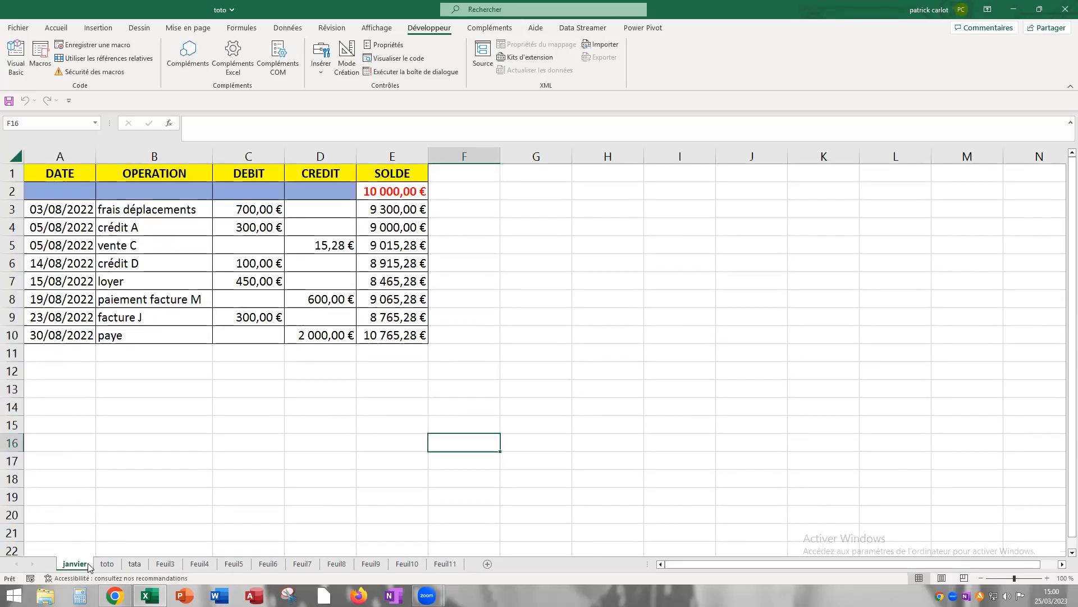
{"action": "left_click", "coordinate": [41, 56]}
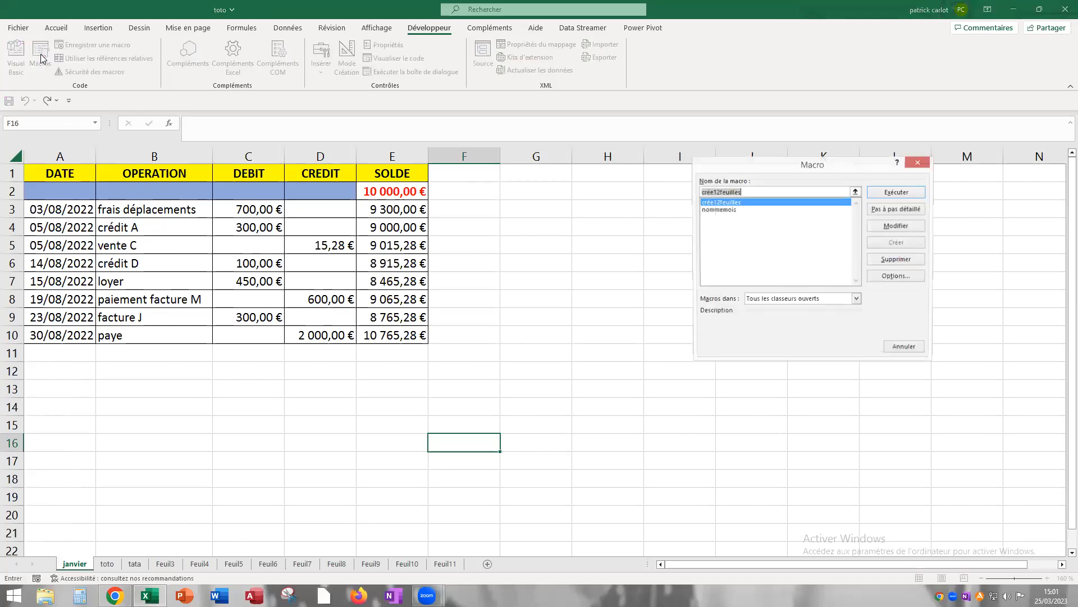
{"action": "left_click", "coordinate": [726, 211]}
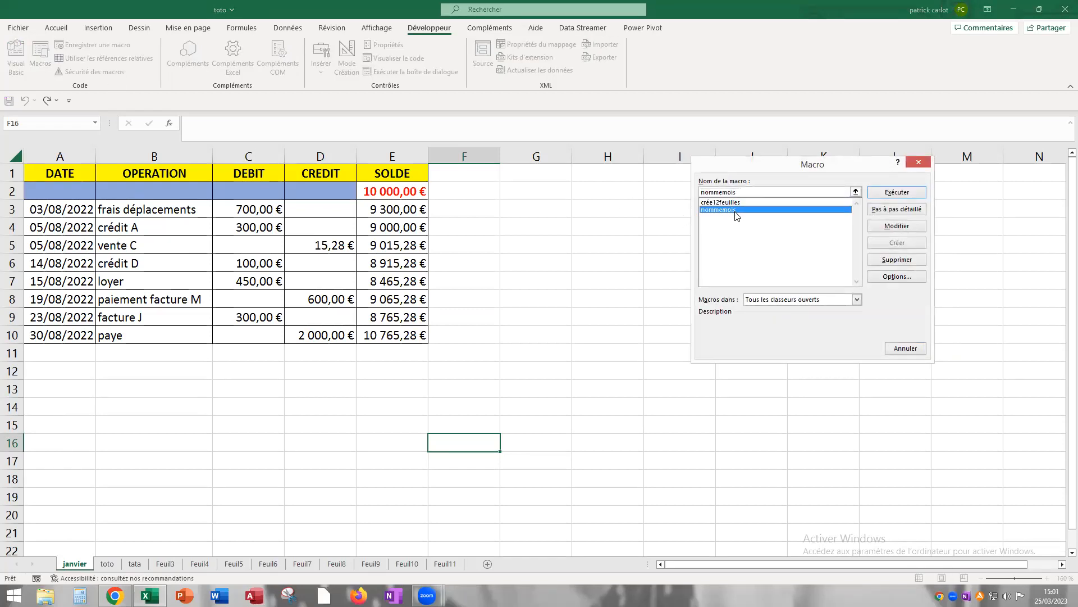
{"action": "left_click", "coordinate": [879, 191]}
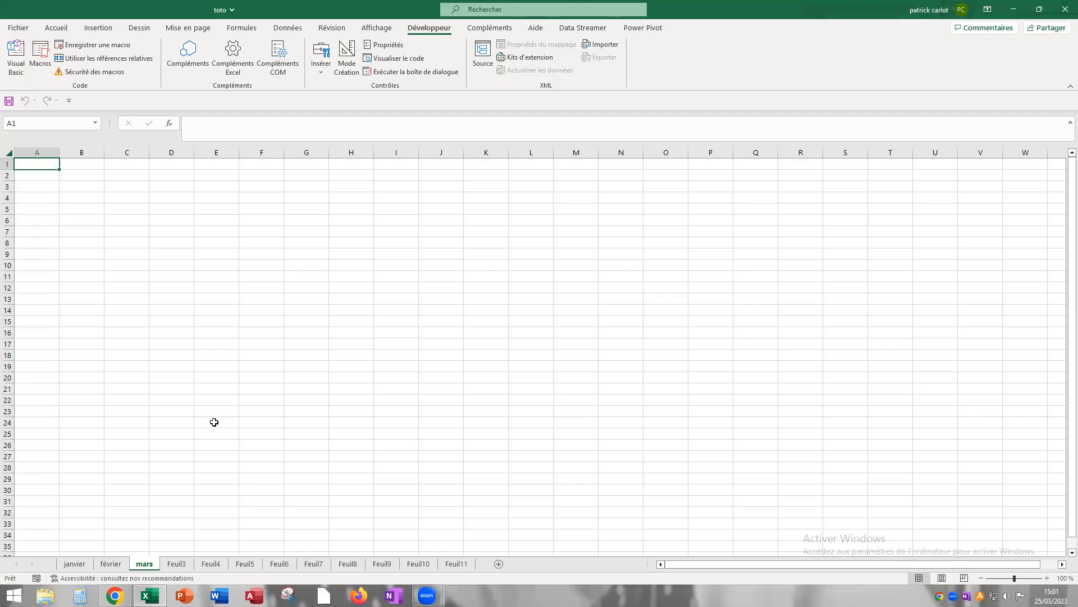
Open the nommemois macro in step-by-step mode and copy its four instructions naming février and mars
{"action": "left_click", "coordinate": [41, 66]}
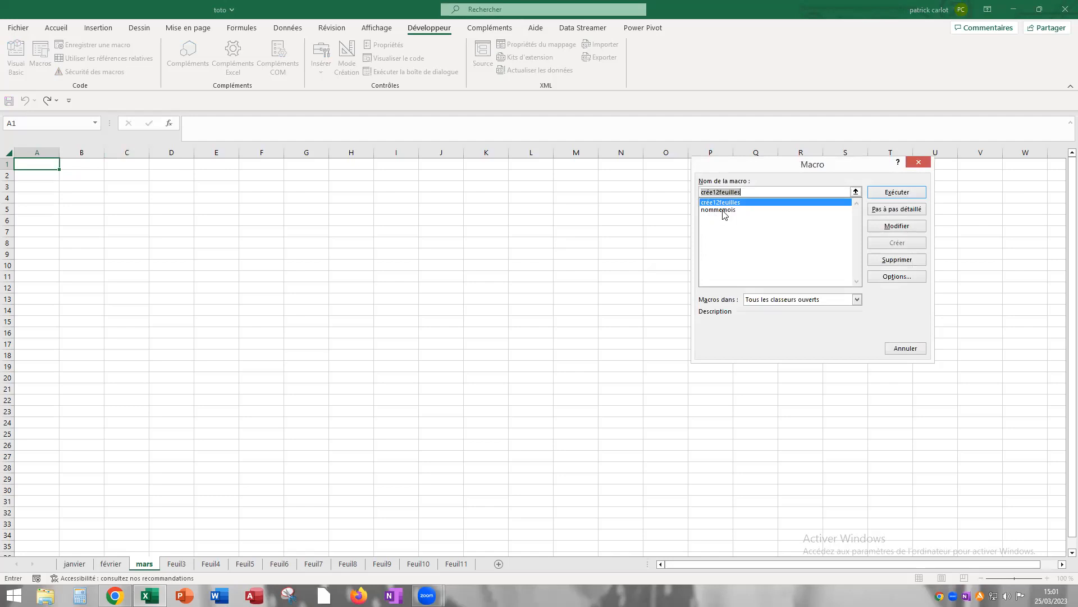
{"action": "left_click", "coordinate": [721, 210]}
{"action": "left_click", "coordinate": [885, 209]}
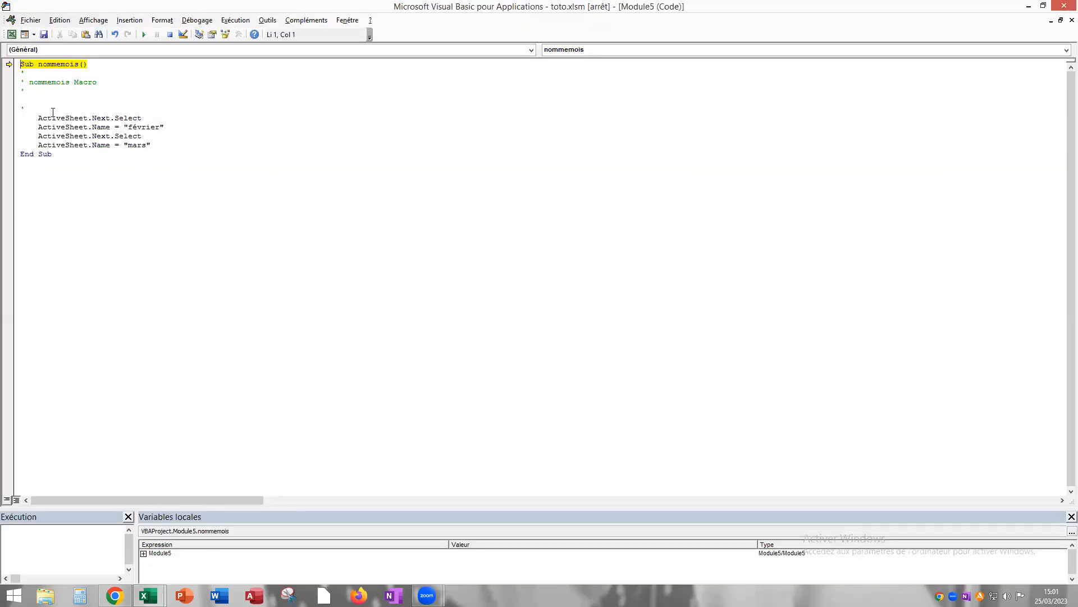
{"action": "left_click_drag", "start_coordinate": [38, 117], "coordinate": [136, 141]}
{"action": "right_click", "coordinate": [111, 130]}
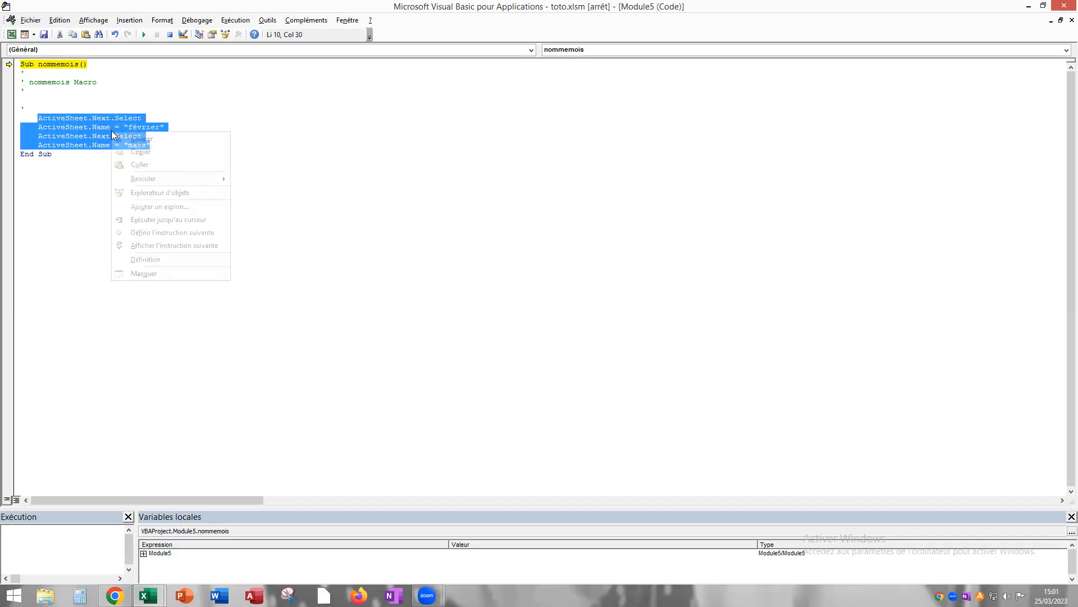
{"action": "left_click", "coordinate": [141, 154]}
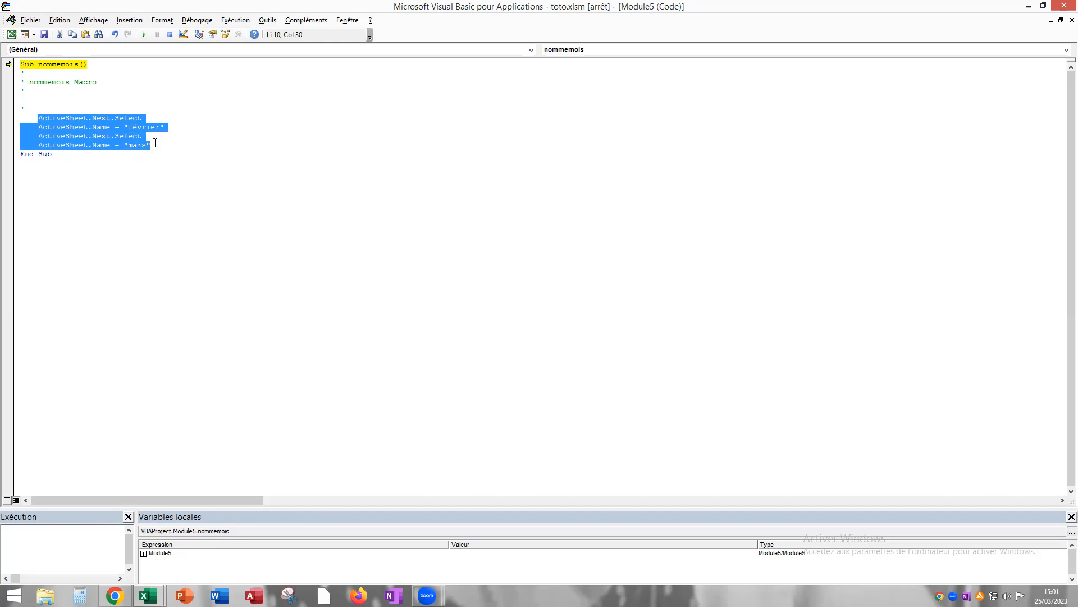
Paste the four copied instructions twice on new lines below the line naming mars
{"action": "left_click", "coordinate": [155, 143]}
{"action": "key", "text": "Return"}
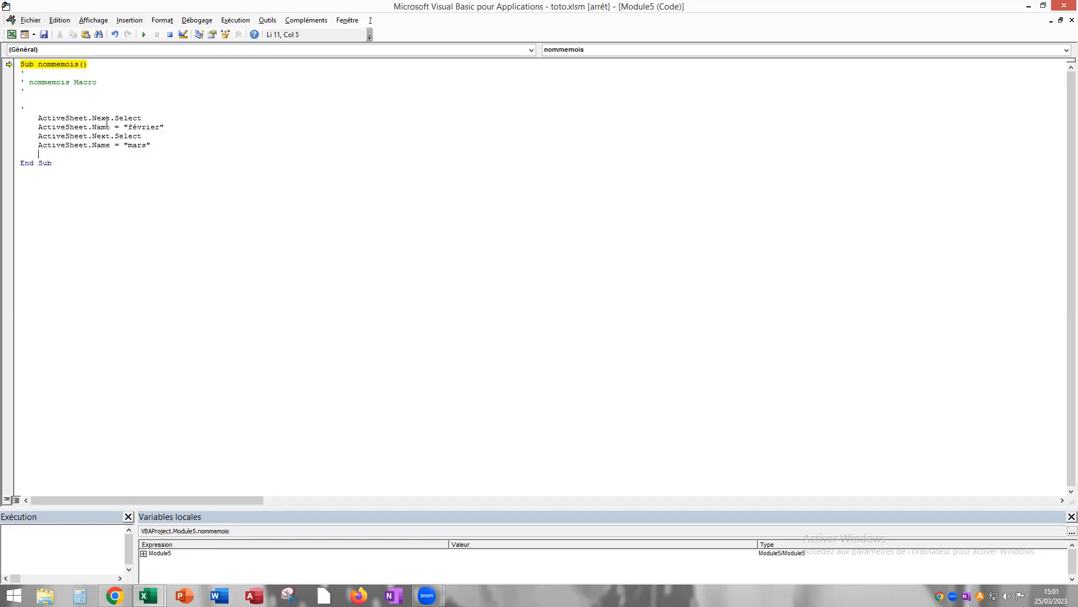
{"action": "right_click", "coordinate": [42, 154]}
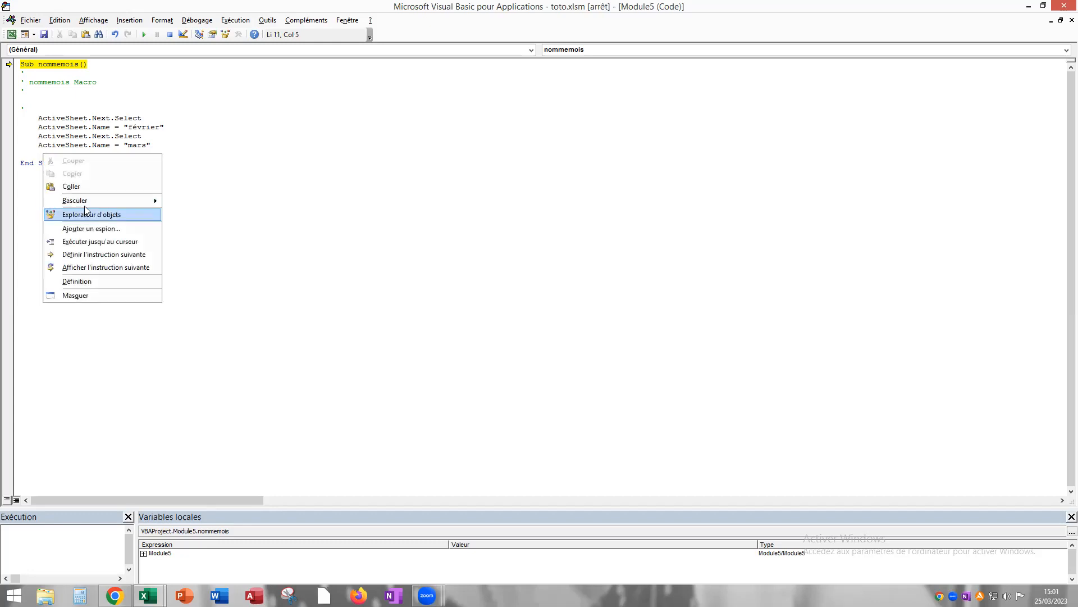
{"action": "left_click", "coordinate": [82, 187]}
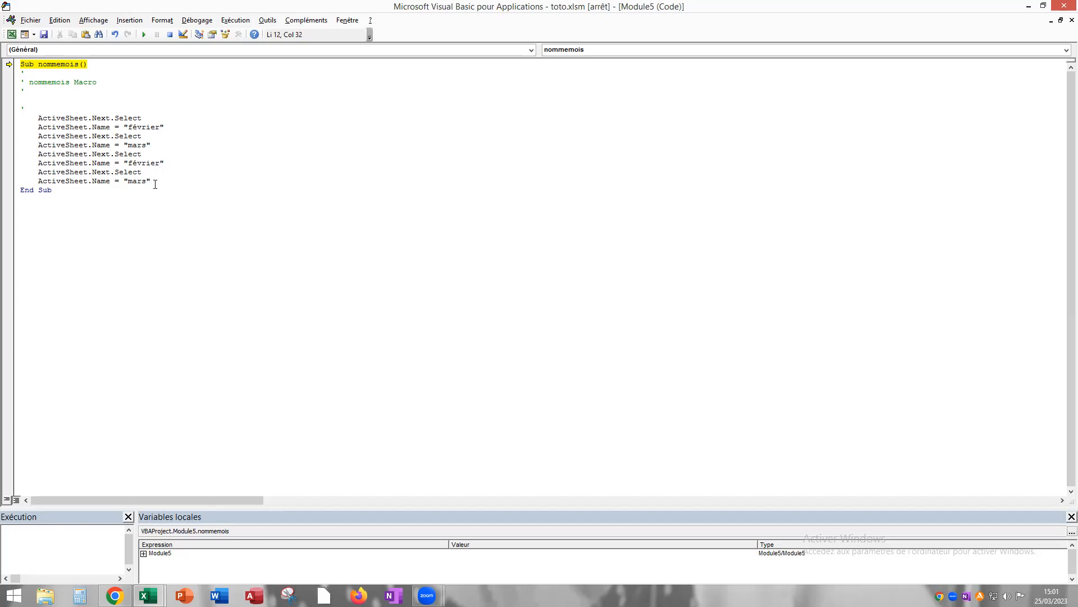
{"action": "key", "text": "Return"}
{"action": "right_click", "coordinate": [73, 191]}
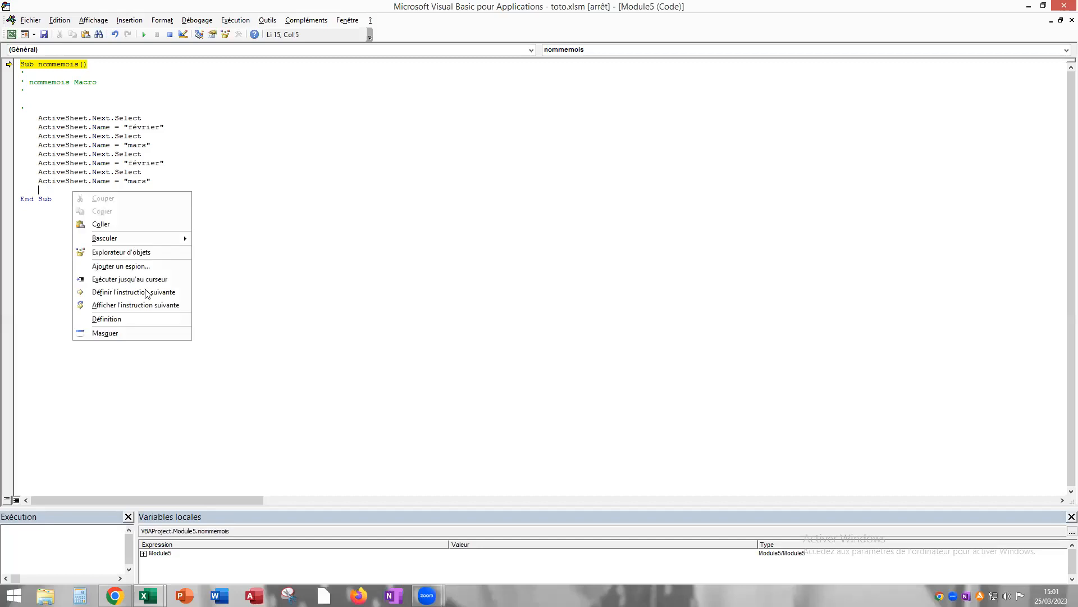
{"action": "left_click", "coordinate": [107, 225]}
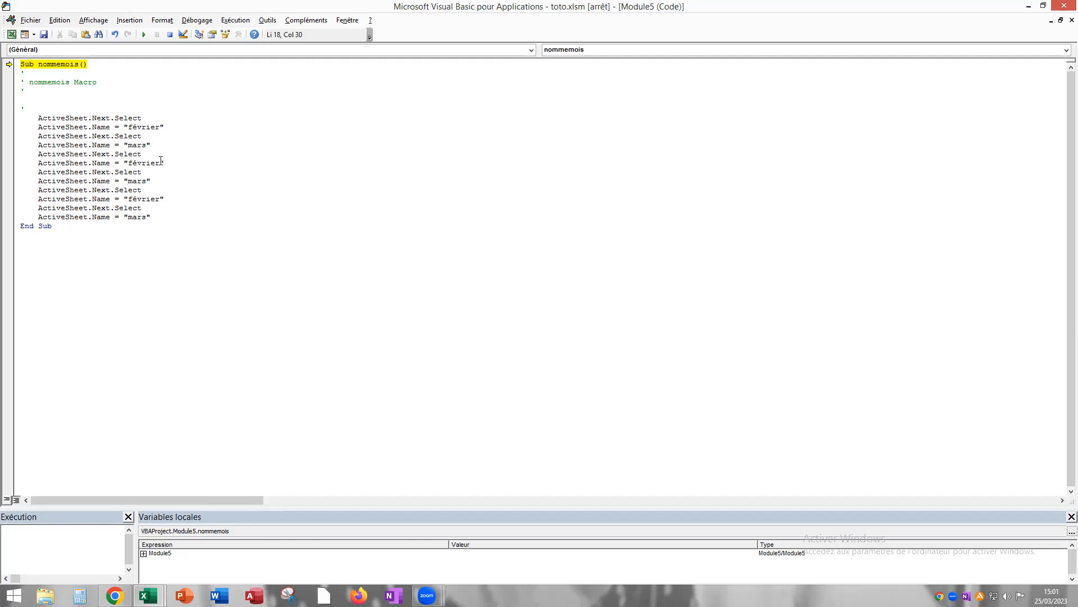
Change the month names in the pasted lines to avril, mai, juin and juillet, and close the code editor, stopping the debugger
{"action": "left_click_drag", "start_coordinate": [146, 164], "coordinate": [131, 163]}
{"action": "type", "text": "av"}
{"action": "left_click", "coordinate": [132, 163]}
{"action": "key", "text": "BackSpace"}
{"action": "key", "text": "BackSpace"}
{"action": "key", "text": "BackSpace"}
{"action": "key", "text": "BackSpace"}
{"action": "type", "text": "a"}
{"action": "key", "text": "BackSpace"}
{"action": "key", "text": "BackSpace"}
{"action": "key", "text": "BackSpace"}
{"action": "key", "text": "BackSpace"}
{"action": "key", "text": "BackSpace"}
{"action": "type", "text": "jui"}
{"action": "key", "text": "BackSpace"}
{"action": "key", "text": "BackSpace"}
{"action": "key", "text": "BackSpace"}
{"action": "left_click", "coordinate": [1064, 6]}
{"action": "left_click", "coordinate": [493, 340]}
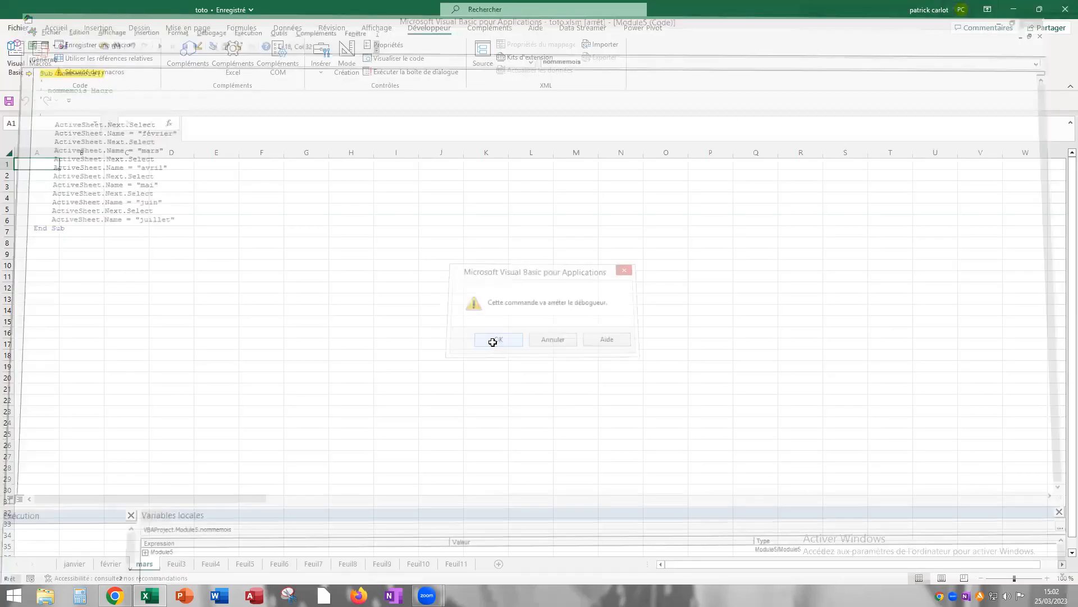
Run the extended nommemois macro with the janvier sheet active
{"action": "left_click", "coordinate": [74, 563]}
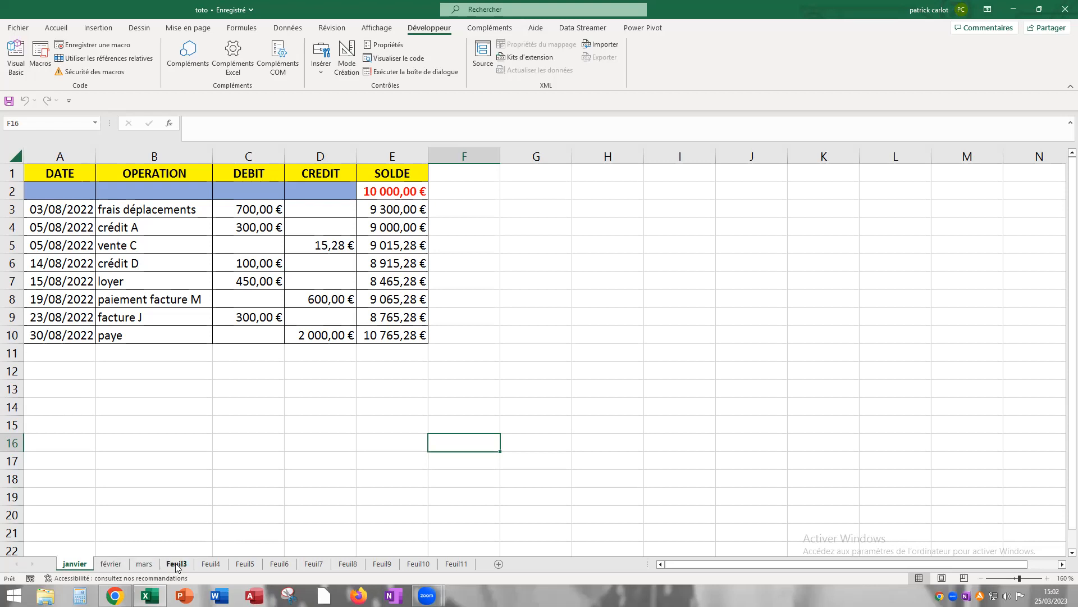
{"action": "left_click", "coordinate": [41, 67]}
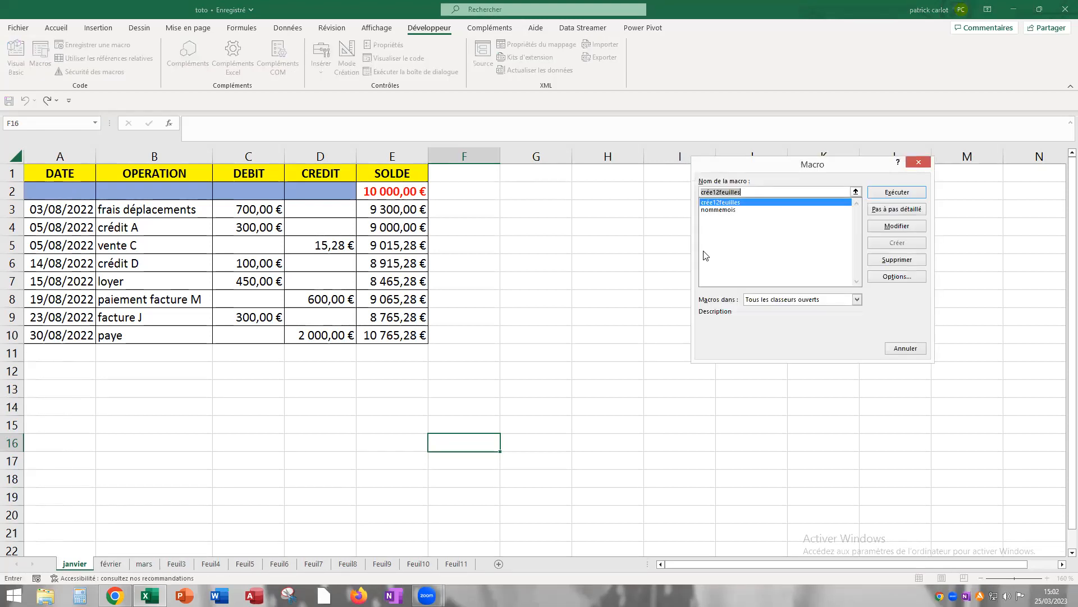
{"action": "left_click", "coordinate": [720, 210]}
{"action": "left_click", "coordinate": [887, 196]}
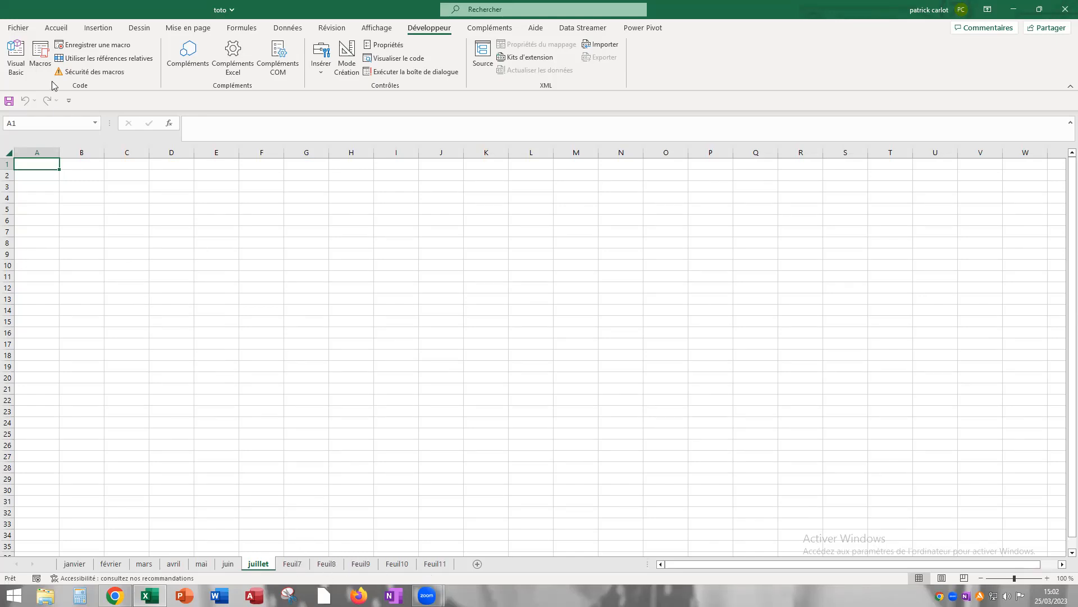
Copy all the nommemois instructions that name the sheets février to juillet, and close the code editor, stopping the debugger
{"action": "left_click", "coordinate": [43, 64]}
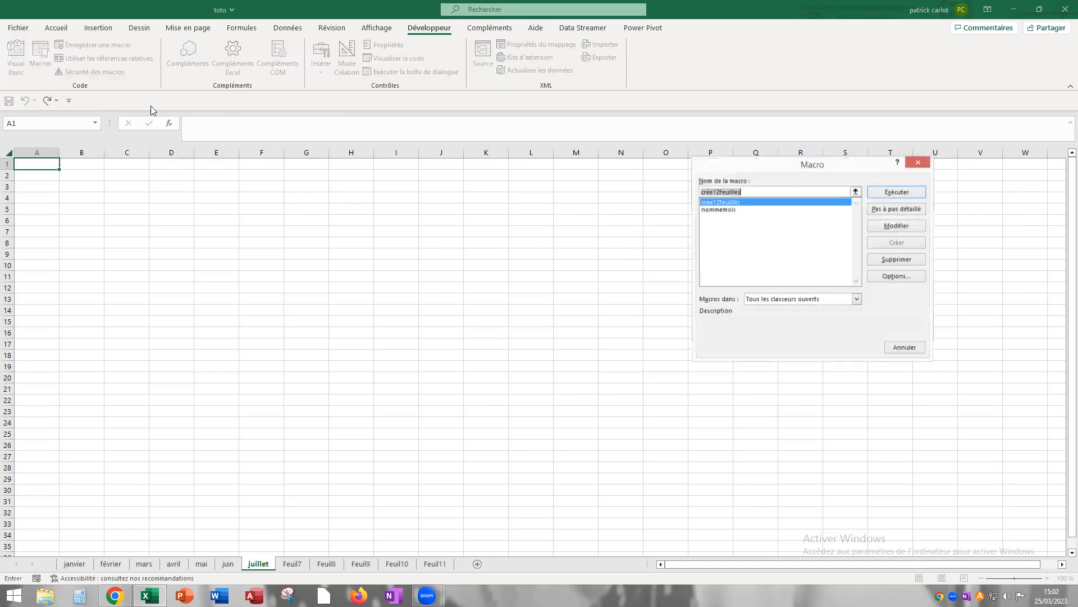
{"action": "left_click", "coordinate": [722, 210]}
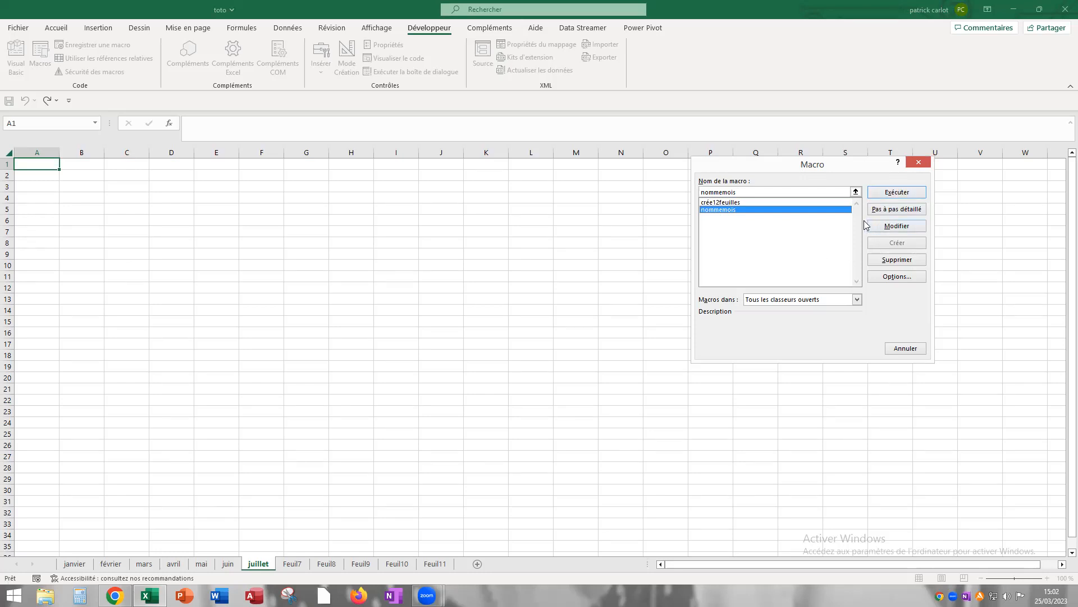
{"action": "left_click", "coordinate": [887, 211]}
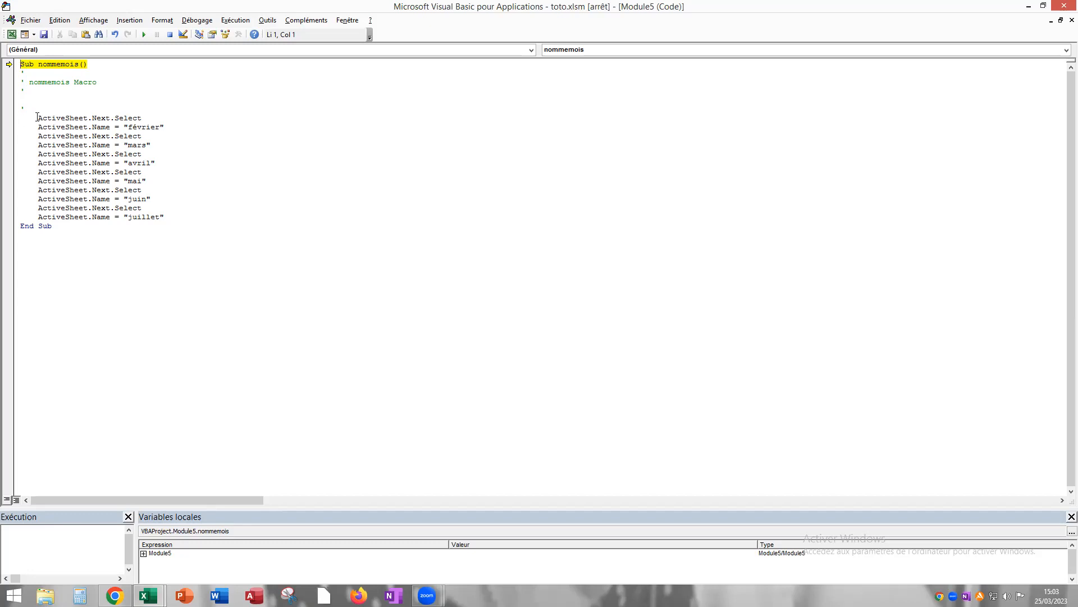
{"action": "mouse_move", "coordinate": [38, 118]}
{"action": "left_mouse_down"}
{"action": "mouse_move", "coordinate": [168, 216]}
{"action": "mouse_move", "coordinate": [79, 191]}
{"action": "mouse_move", "coordinate": [37, 117]}
{"action": "left_mouse_up"}
{"action": "left_click", "coordinate": [181, 217]}
{"action": "right_click", "coordinate": [61, 130]}
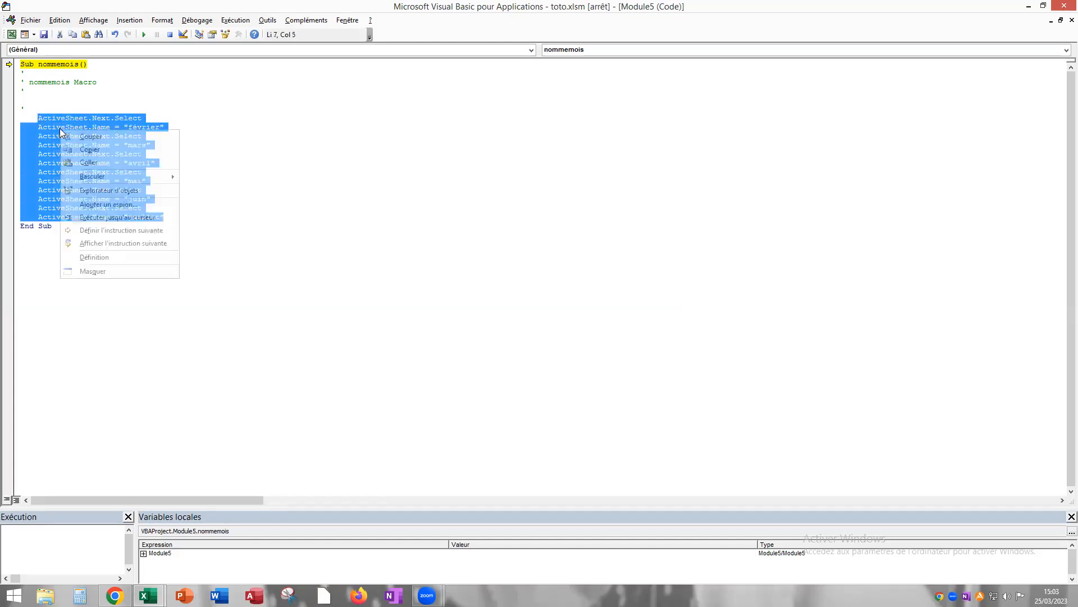
{"action": "left_click", "coordinate": [88, 150]}
{"action": "left_click", "coordinate": [1064, 5]}
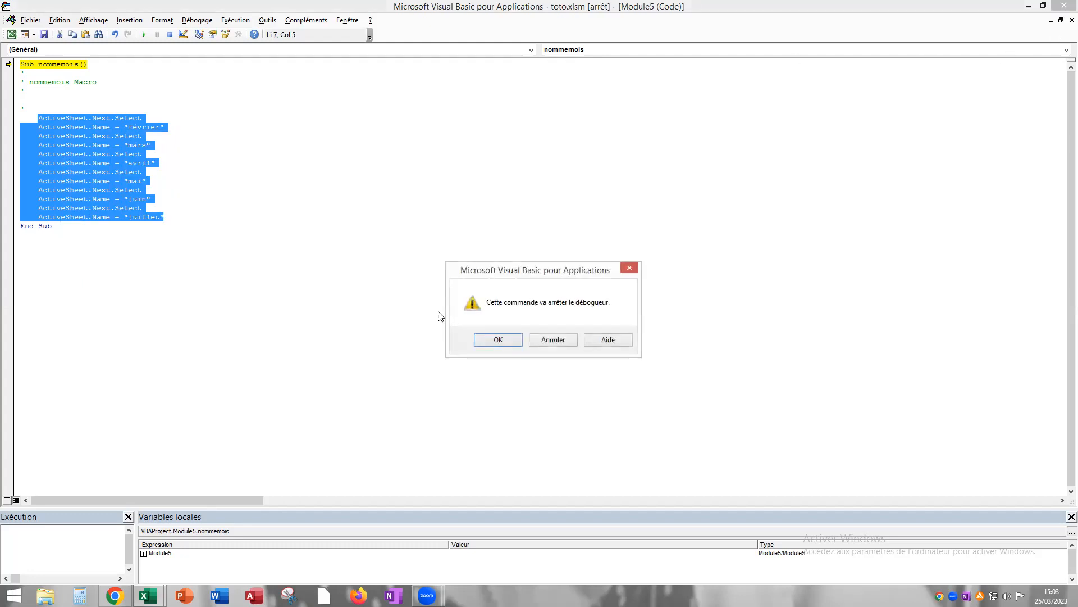
{"action": "left_click", "coordinate": [495, 340]}
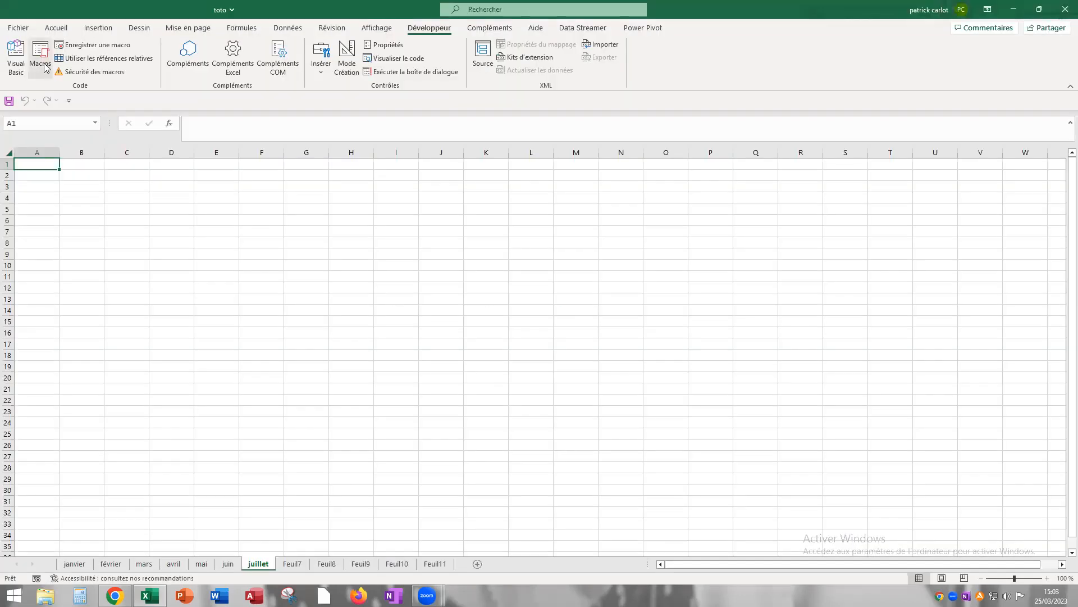
Open the crée12feuilles macro in step-by-step mode and paste the copied naming instructions between its last Next and End Sub
{"action": "left_click", "coordinate": [45, 66]}
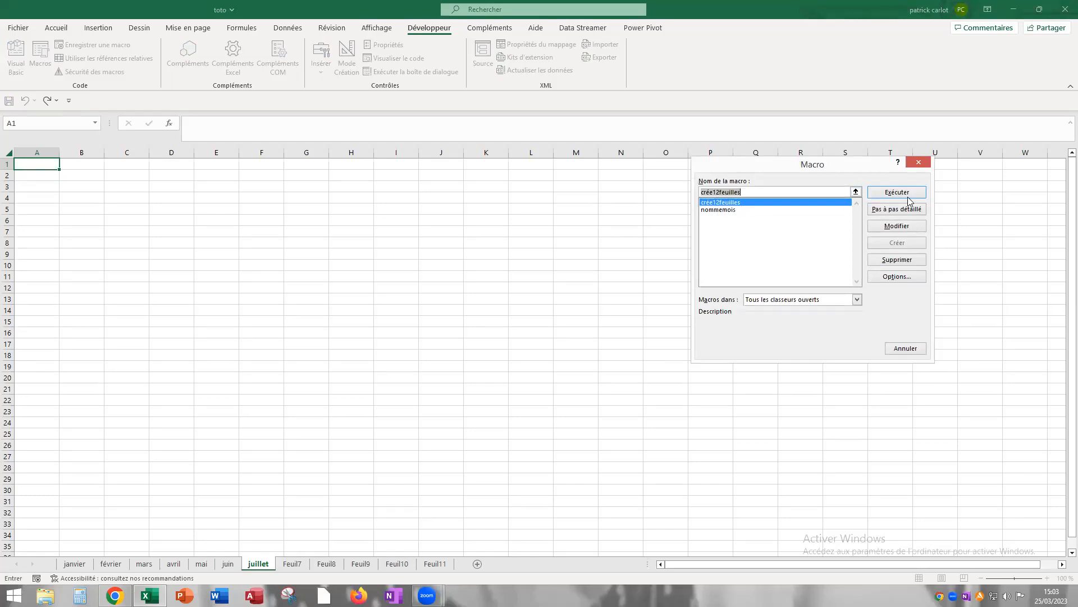
{"action": "left_click", "coordinate": [896, 209]}
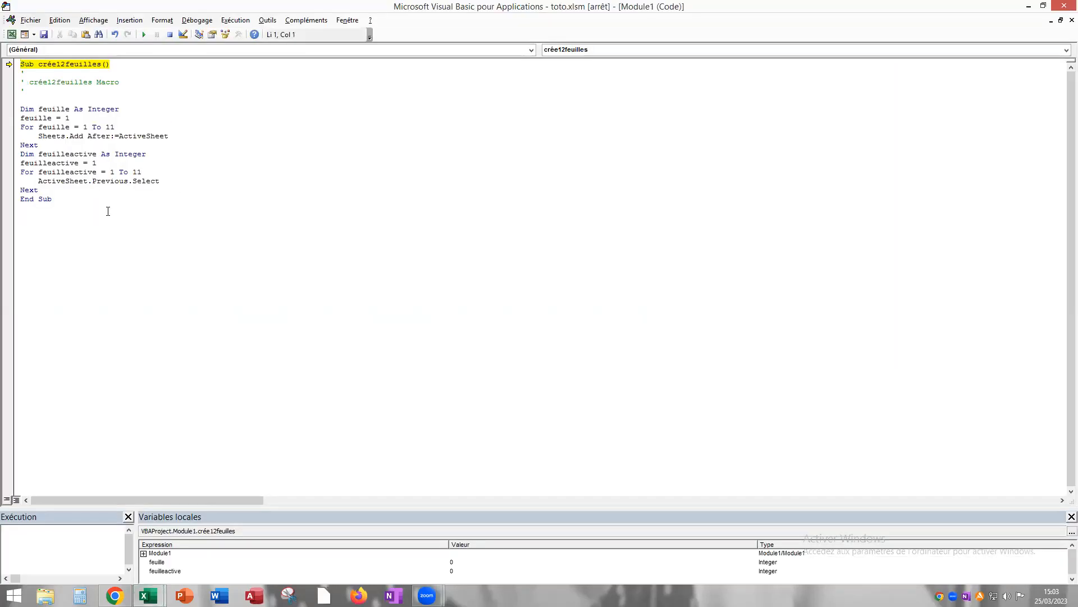
{"action": "left_click", "coordinate": [42, 190]}
{"action": "key", "text": "Return"}
{"action": "right_click", "coordinate": [28, 200]}
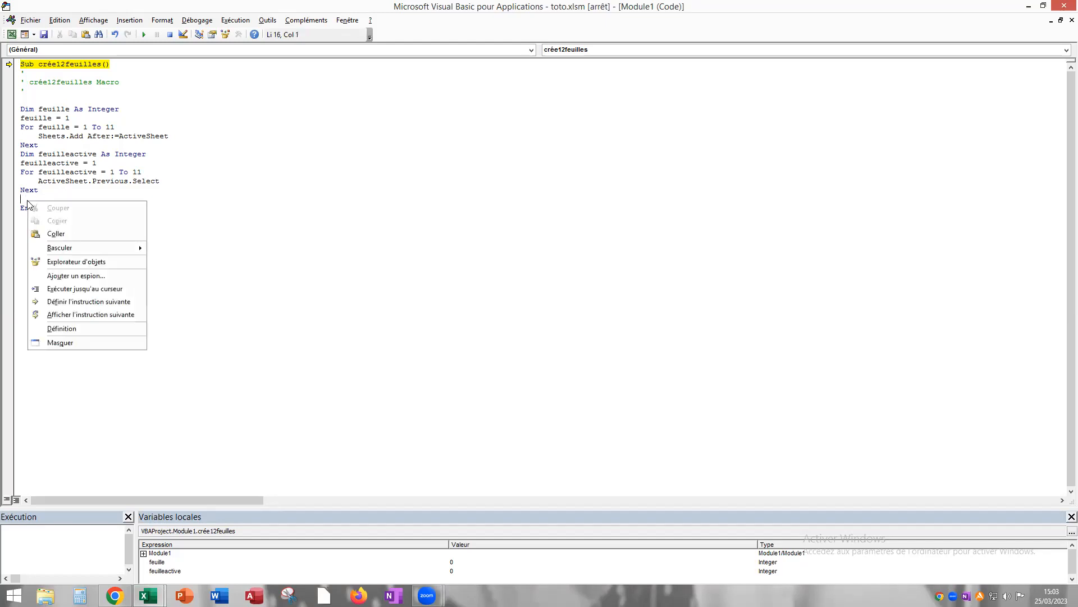
{"action": "left_click", "coordinate": [66, 233]}
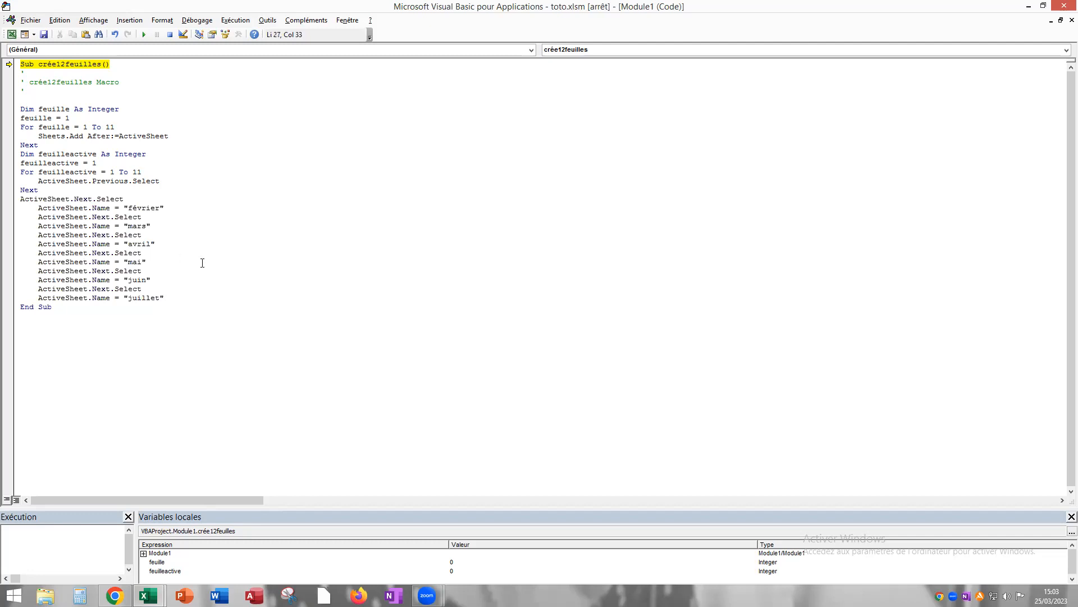
Save the extended crée12feuilles macro and close the code editor, stopping the debugger
{"action": "left_click", "coordinate": [44, 35]}
{"action": "left_click", "coordinate": [1063, 7]}
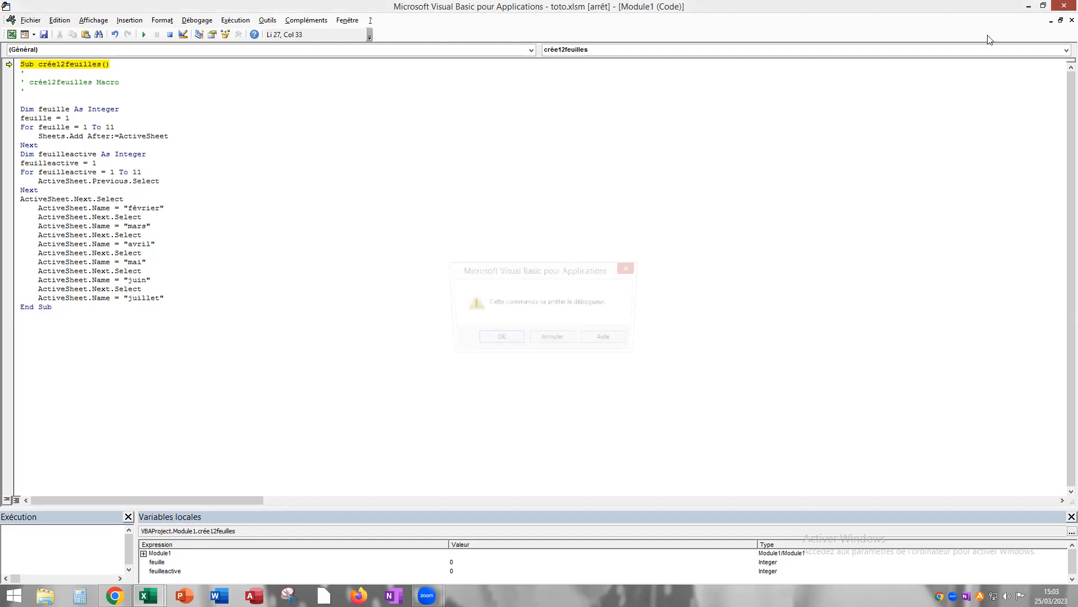
{"action": "left_click", "coordinate": [491, 336]}
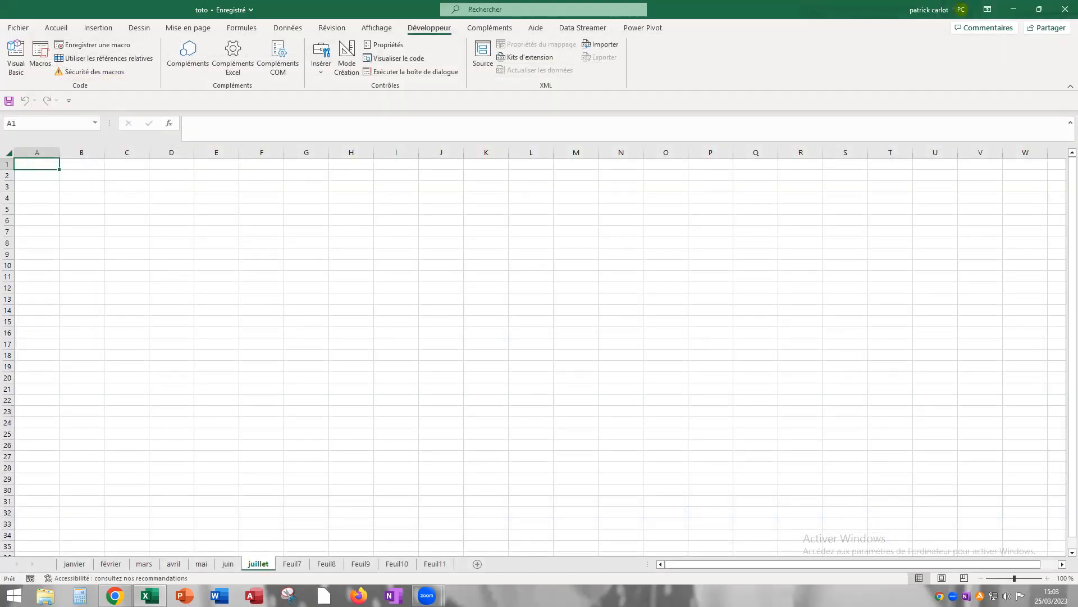
Delete all the sheets from février to Feuil11 in one grouped selection, keeping only the janvier sheet
{"action": "left_click", "coordinate": [112, 565]}
{"action": "left_click", "coordinate": [145, 564], "text": "ctrl"}
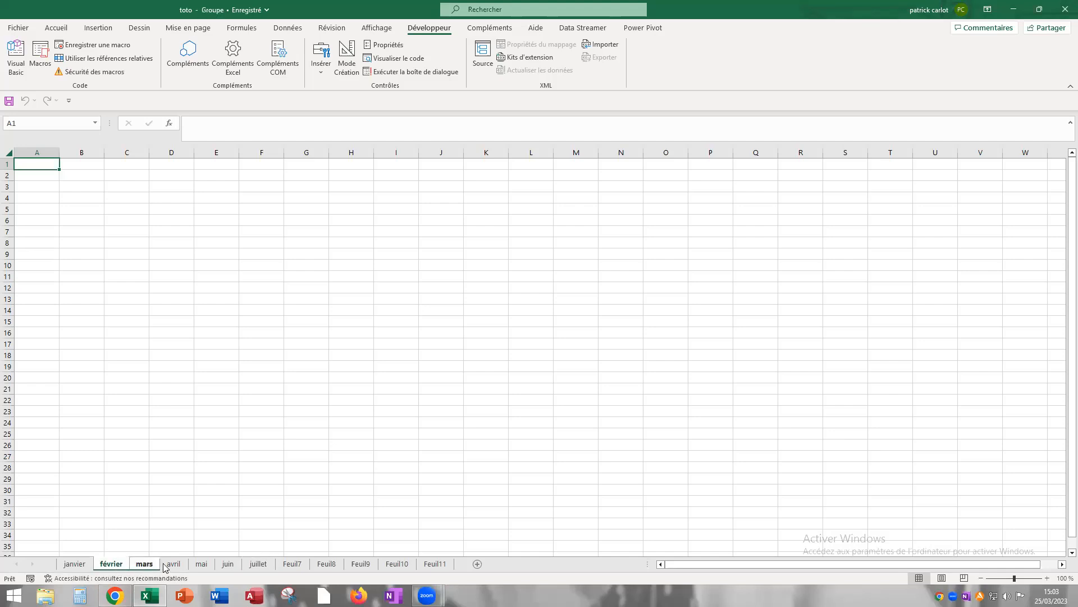
{"action": "left_click", "coordinate": [174, 564], "text": "ctrl"}
{"action": "left_click", "coordinate": [201, 564], "text": "ctrl"}
{"action": "left_click", "coordinate": [228, 564], "text": "ctrl"}
{"action": "left_click", "coordinate": [258, 564], "text": "ctrl"}
{"action": "left_click", "coordinate": [292, 564], "text": "ctrl"}
{"action": "left_click", "coordinate": [326, 566], "text": "ctrl"}
{"action": "left_click", "coordinate": [361, 566], "text": "ctrl"}
{"action": "left_click", "coordinate": [396, 566], "text": "ctrl"}
{"action": "left_click", "coordinate": [431, 566], "text": "ctrl"}
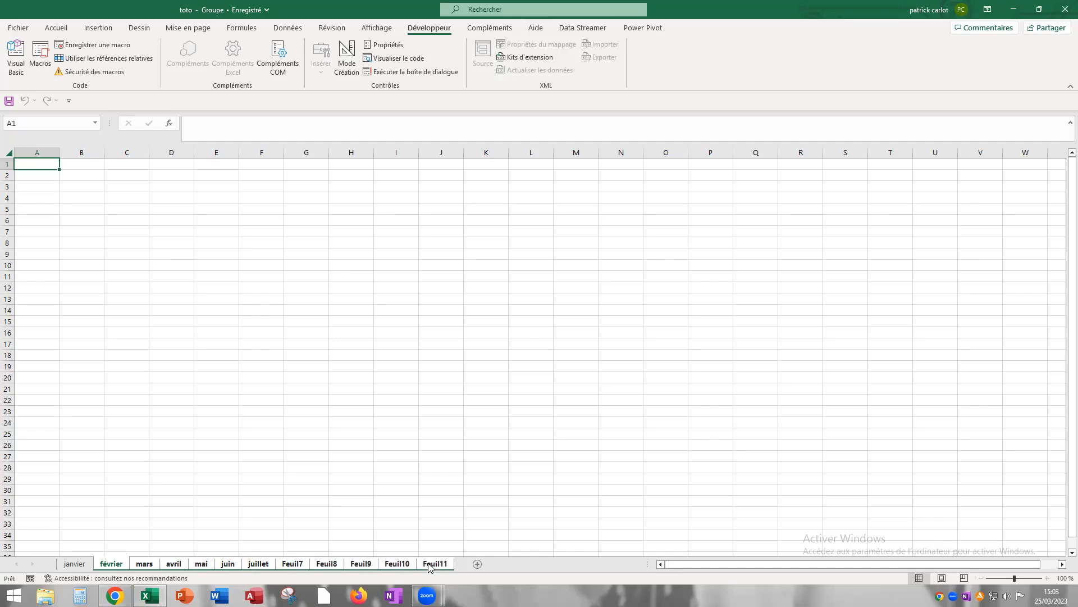
{"action": "right_click", "coordinate": [430, 565]}
{"action": "left_click", "coordinate": [462, 408]}
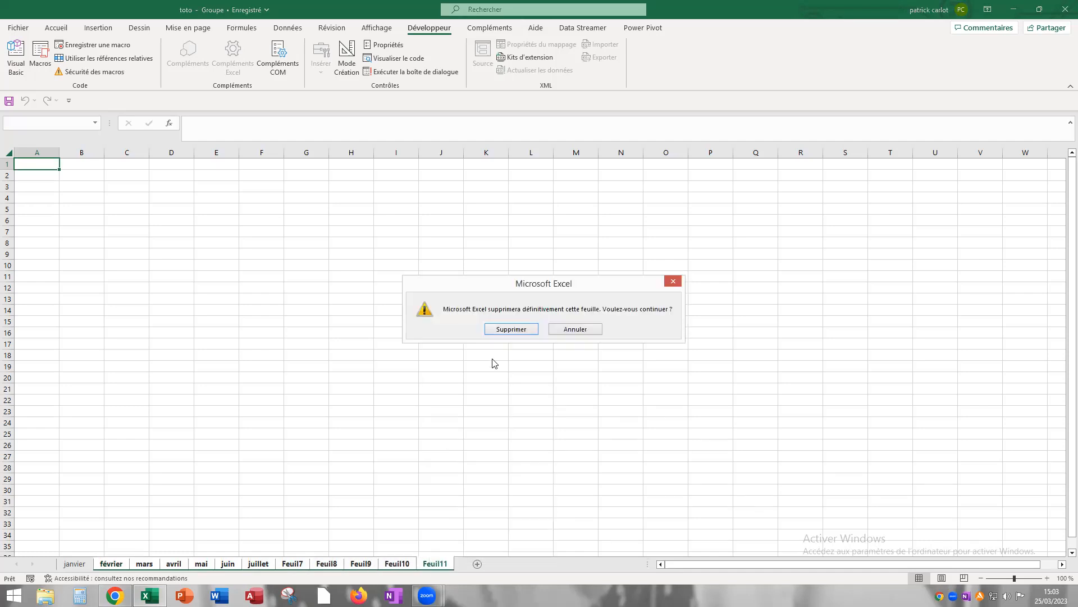
{"action": "key", "text": "Return"}
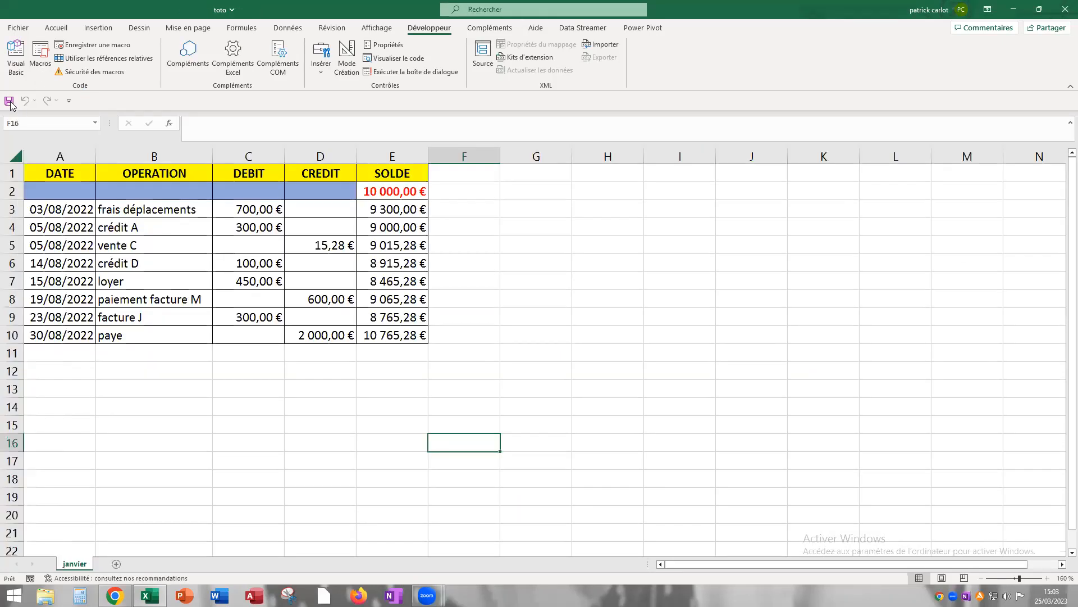
Close and reopen the toto workbook, and run its extended crée12feuilles macro from the janvier sheet
{"action": "left_click", "coordinate": [1064, 9]}
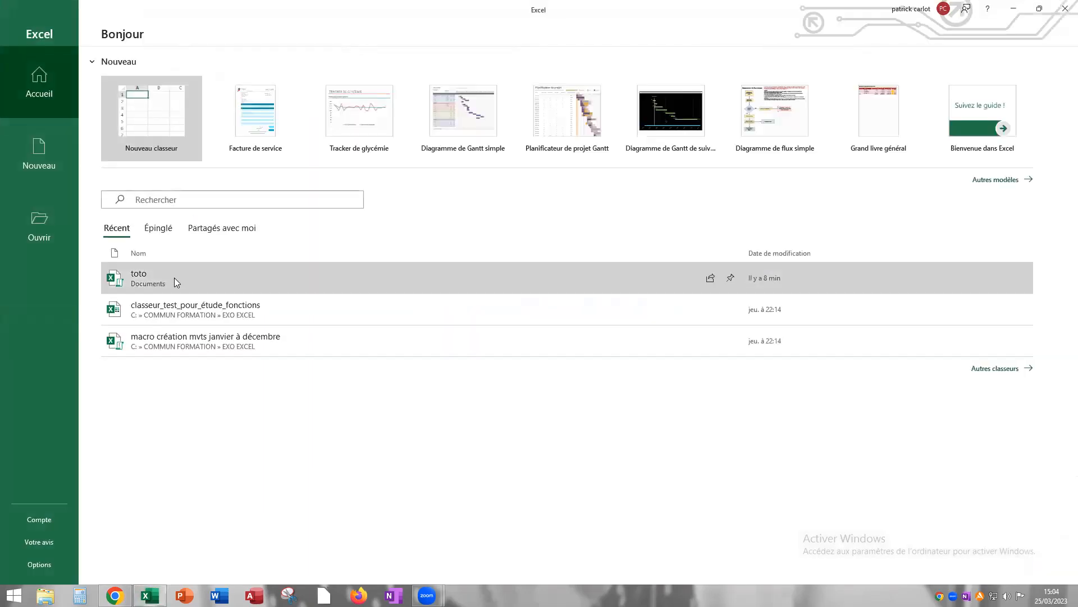
{"action": "left_click", "coordinate": [174, 277]}
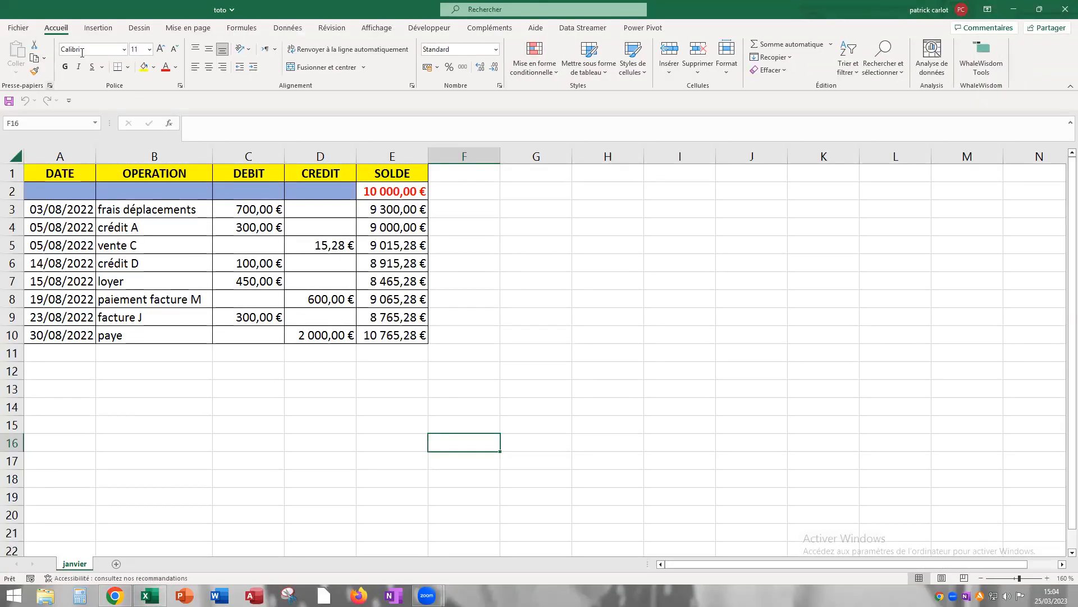
{"action": "left_click", "coordinate": [430, 28]}
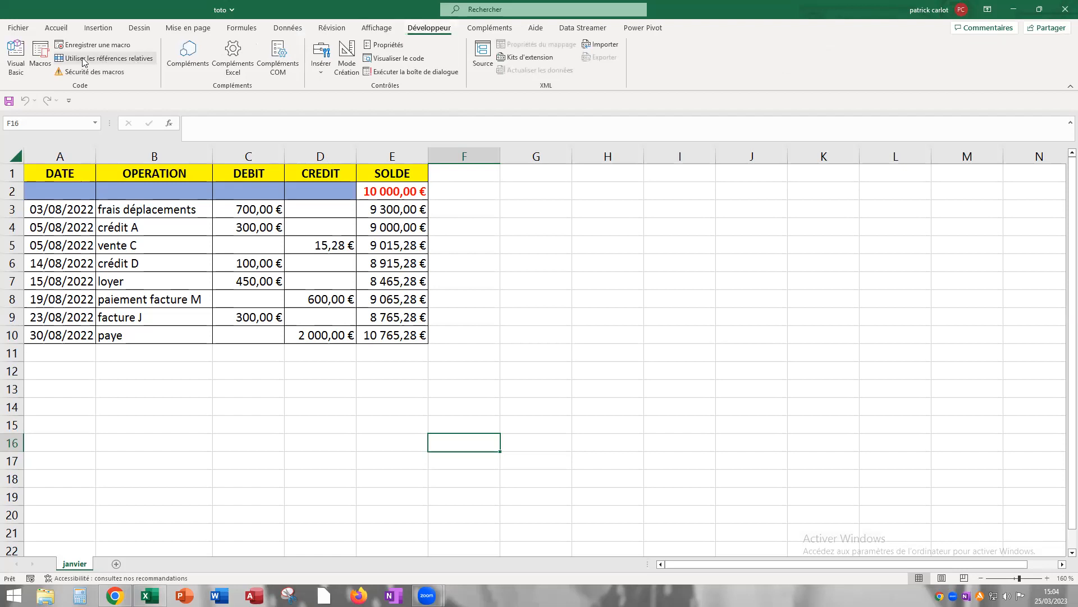
{"action": "left_click", "coordinate": [40, 56]}
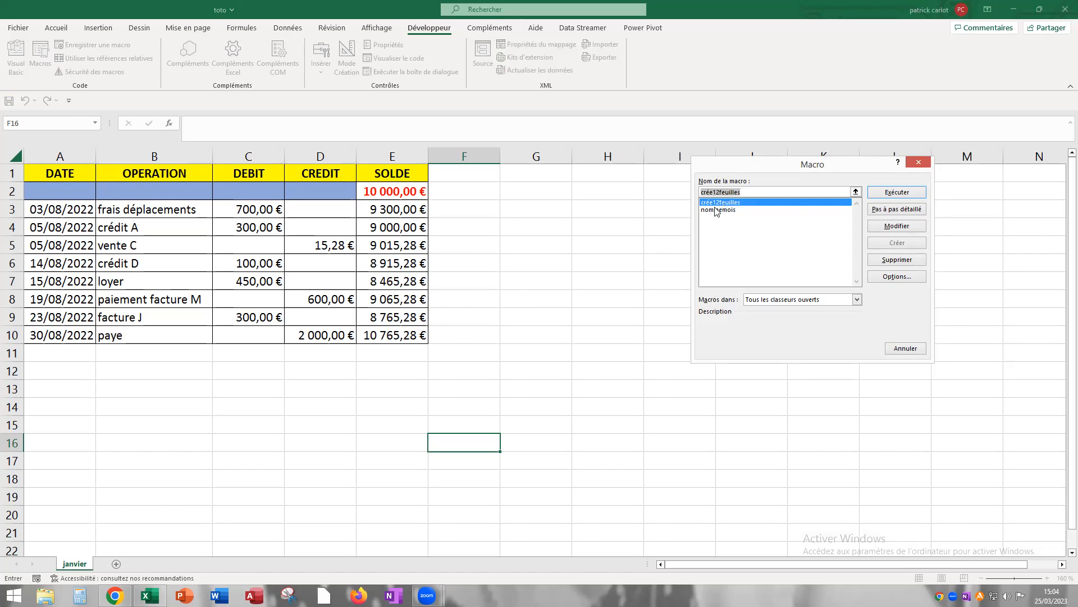
{"action": "left_click", "coordinate": [886, 193]}
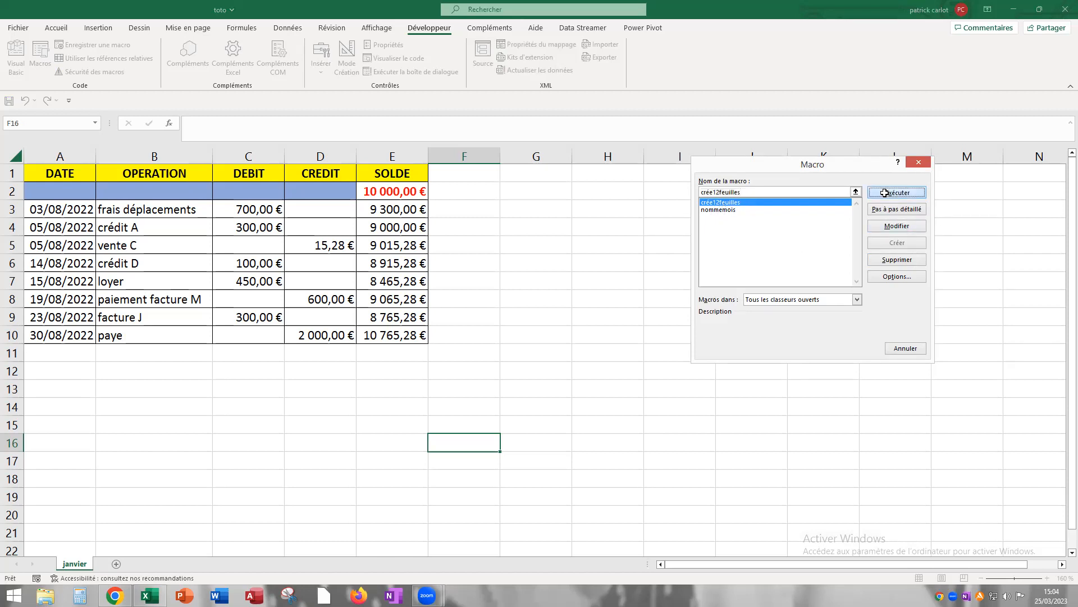